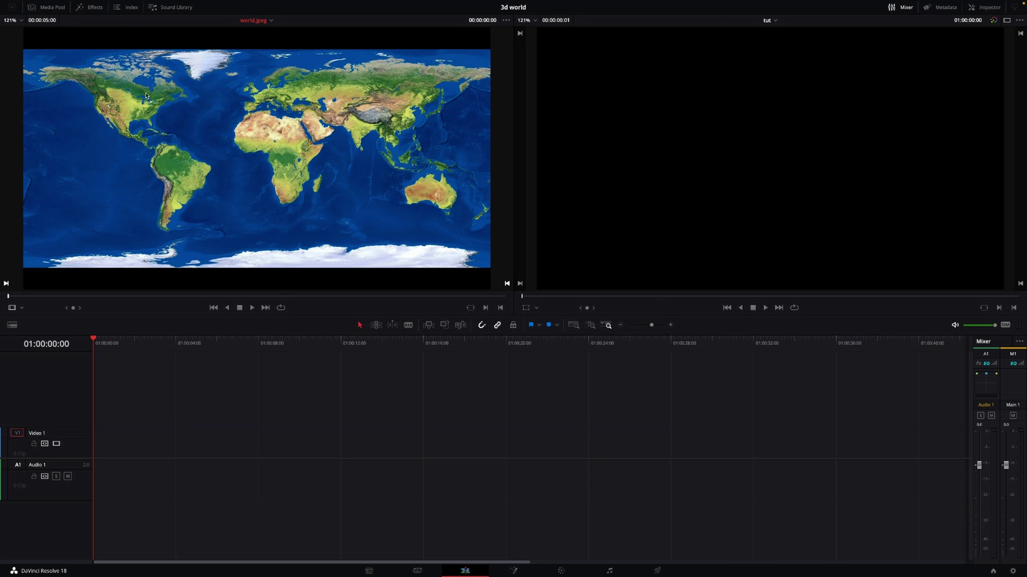
Add a Fusion Composition clip from the Effects library onto Video 1.
click(95, 8)
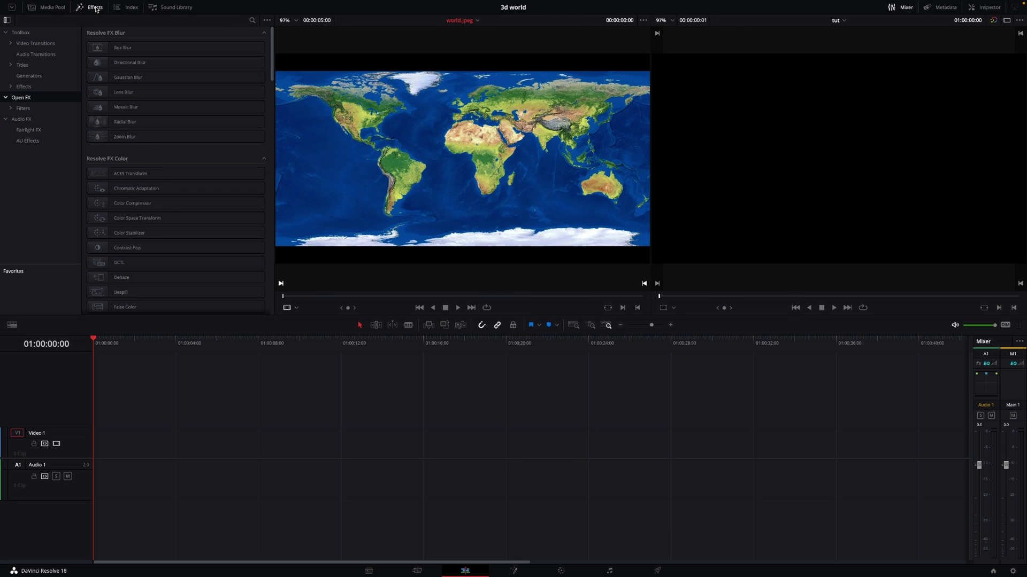
click(29, 88)
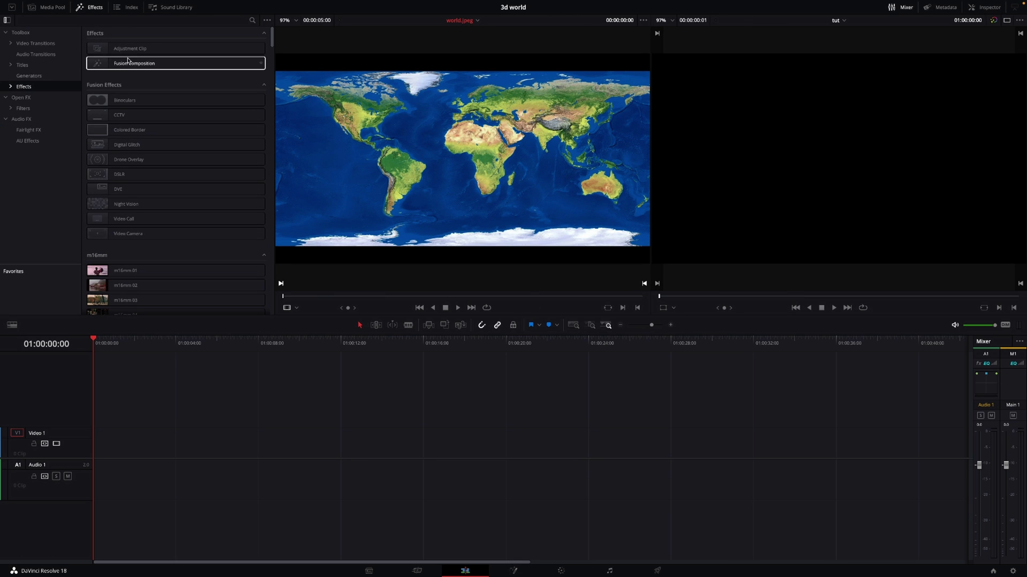
drag(125, 65, 110, 441)
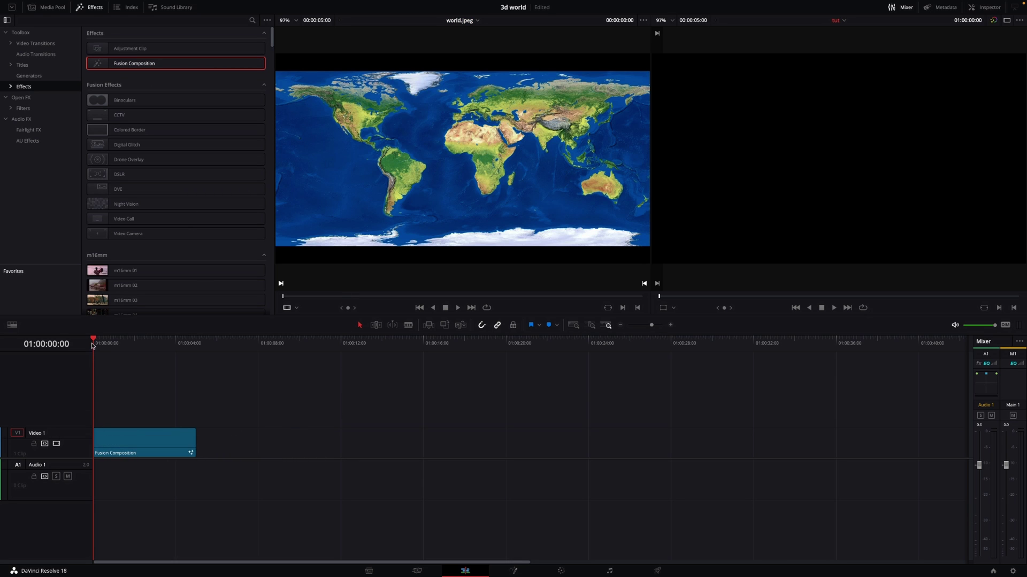
drag(92, 343, 196, 343)
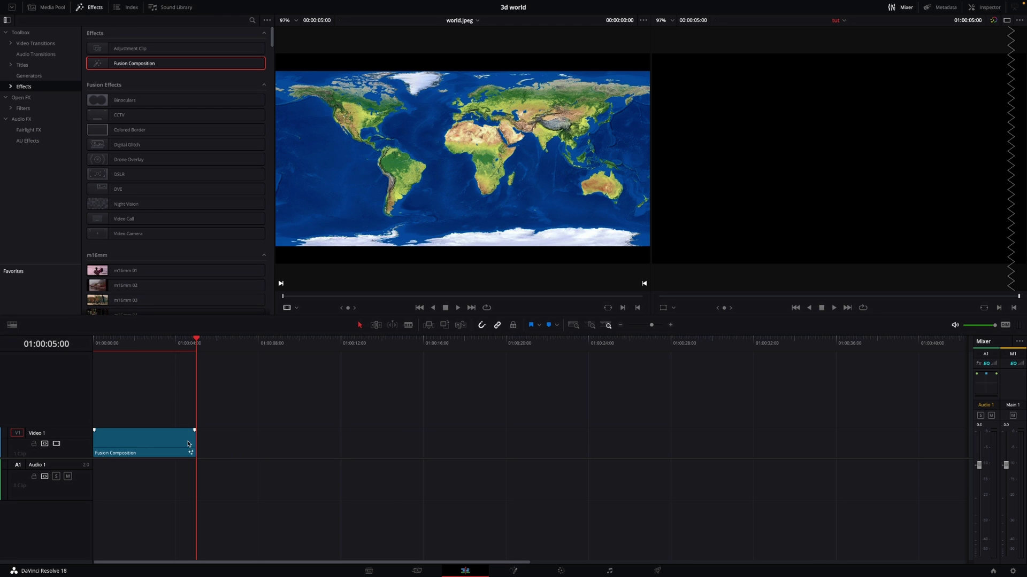
mouse_move(194, 442)
mouse_down()
mouse_move(243, 441)
mouse_move(196, 441)
mouse_up()
Change the Fusion Composition clip's duration to 00:00:10:00.
click(183, 441)
right_click(186, 445)
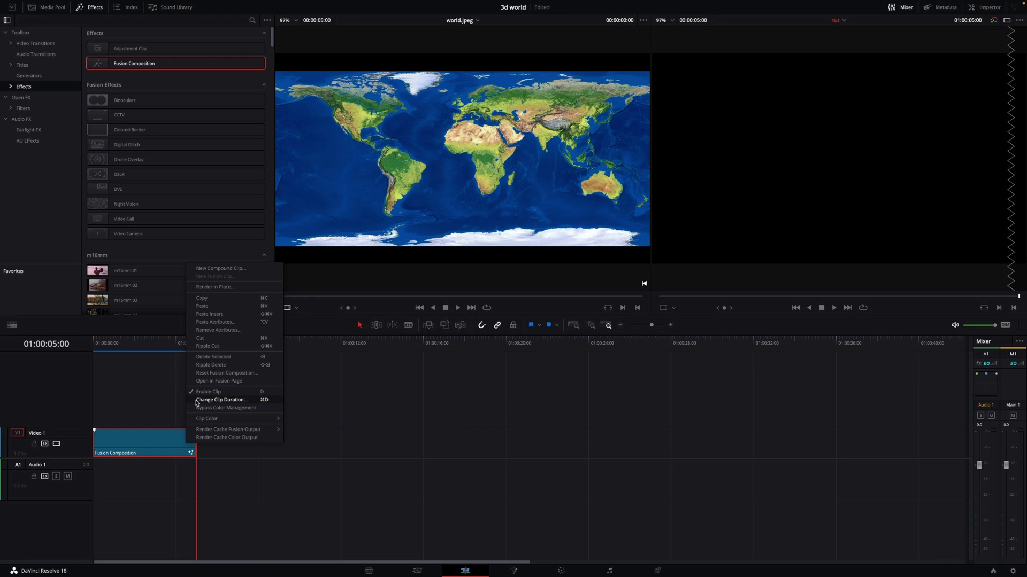
click(219, 400)
click(143, 376)
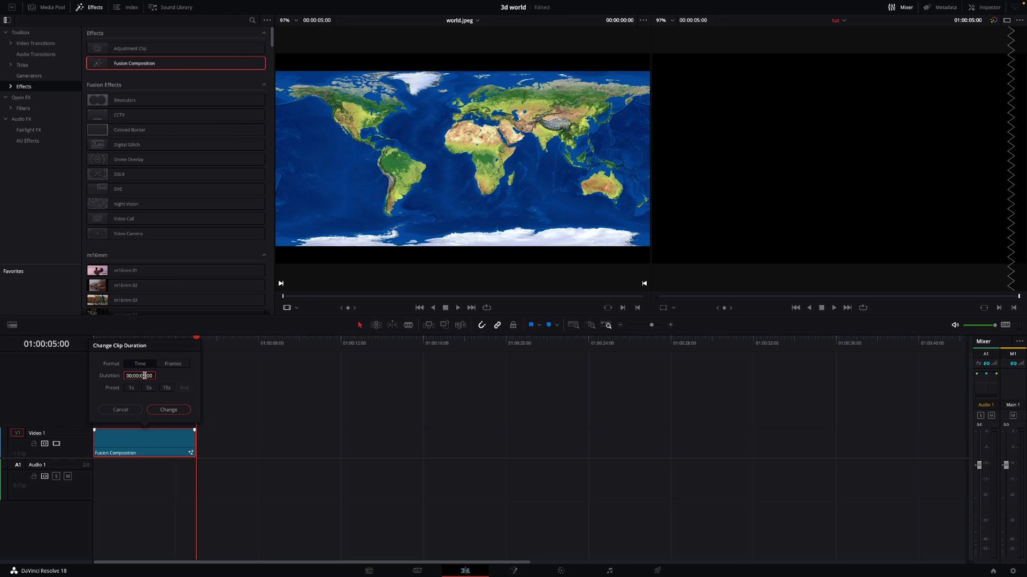
key(BackSpace)
key(BackSpace)
key(BackSpace)
key(BackSpace)
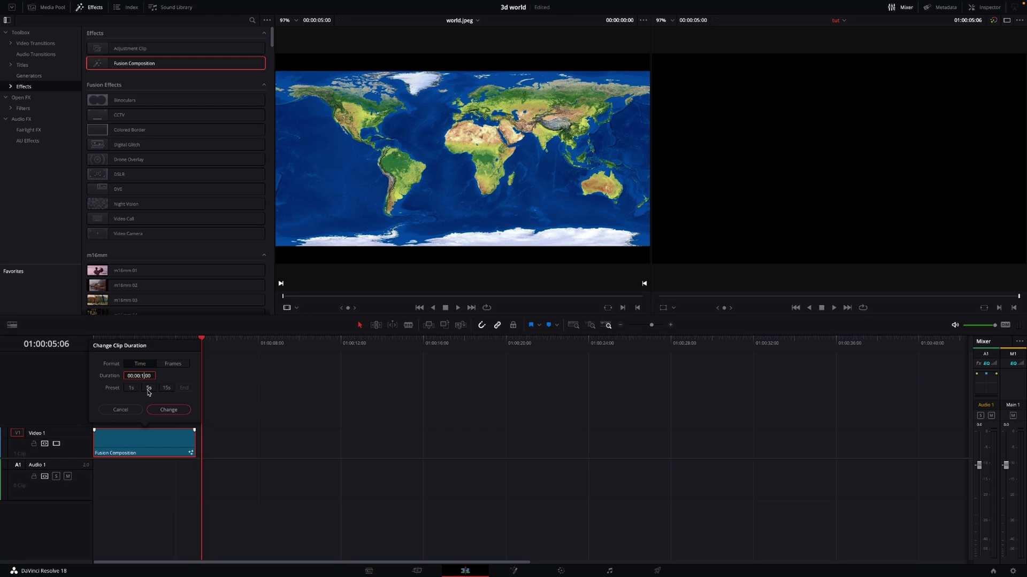
text(10)
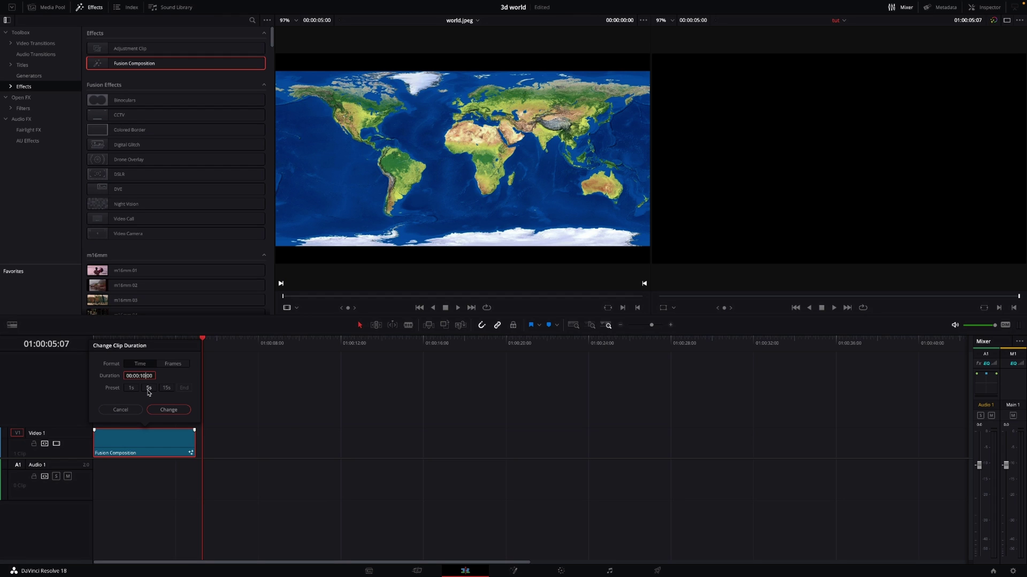
key(Return)
click(171, 418)
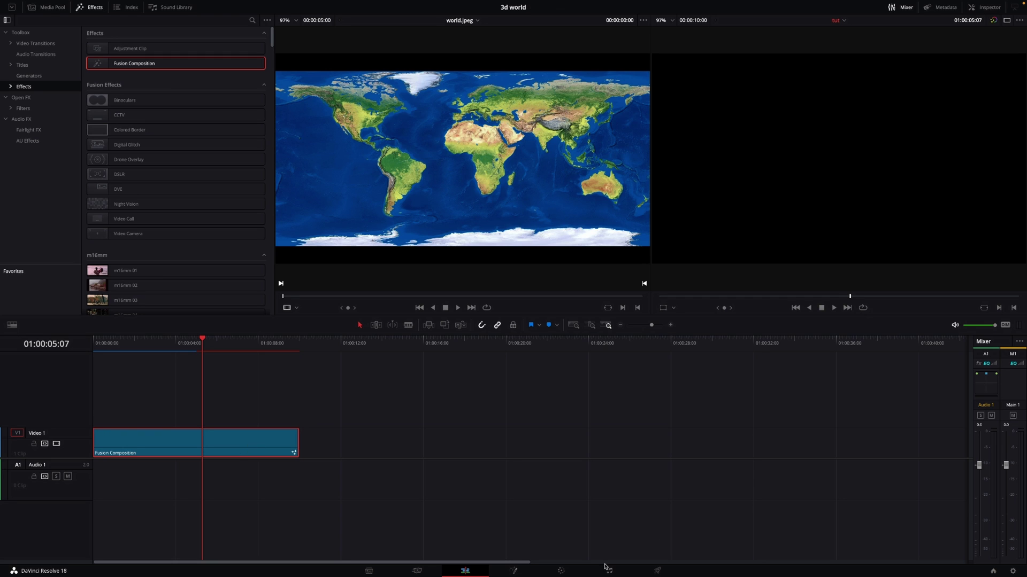
On the Fusion page, add world.jpeg from the Media Pool as a MediaIn1 node.
click(513, 571)
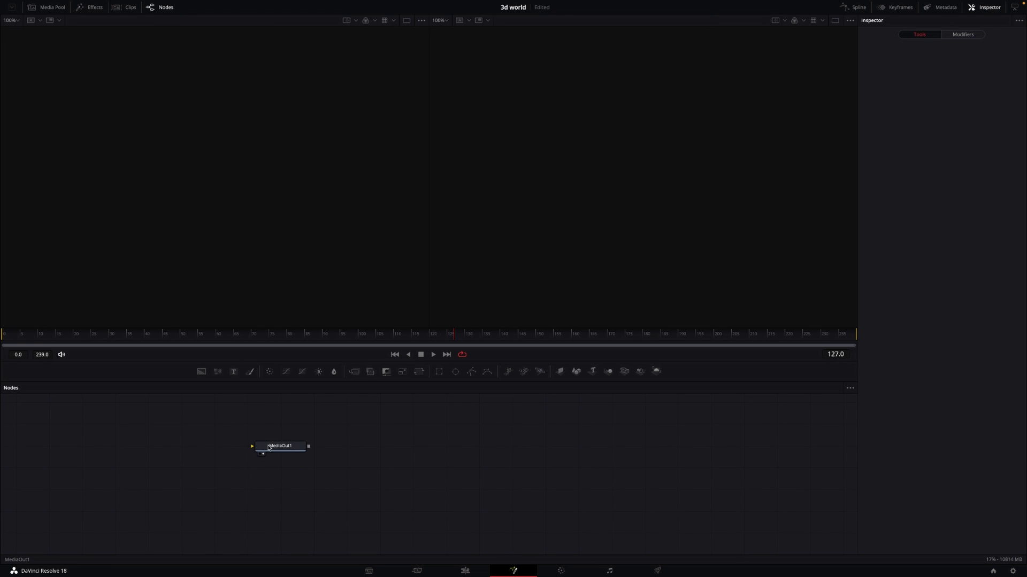
drag(269, 448, 640, 453)
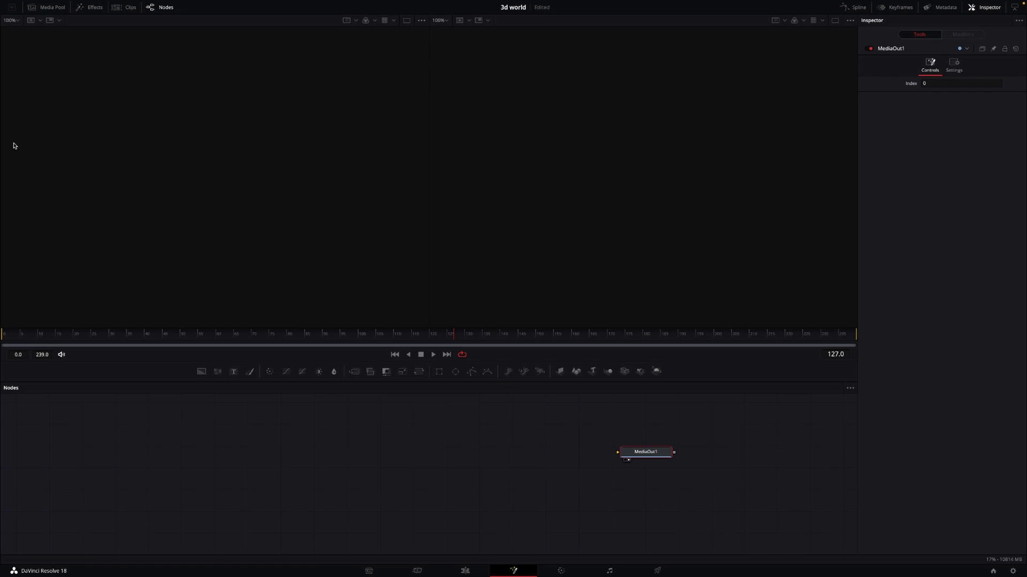
click(52, 8)
scroll(114, 220, down, 5)
click(114, 220)
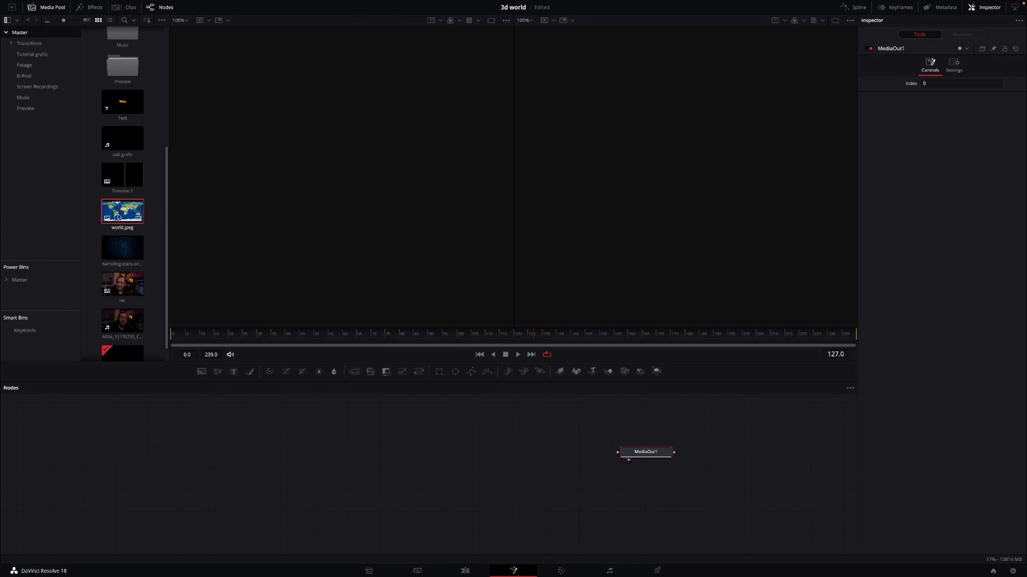
drag(119, 217, 143, 477)
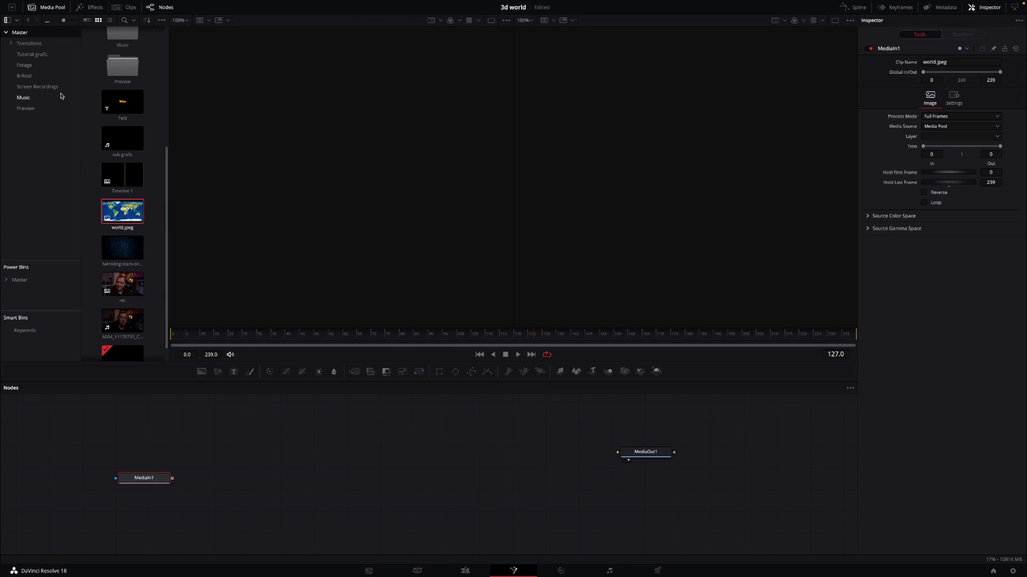
Reposition MediaIn1 and show the world map in the left viewer.
click(60, 9)
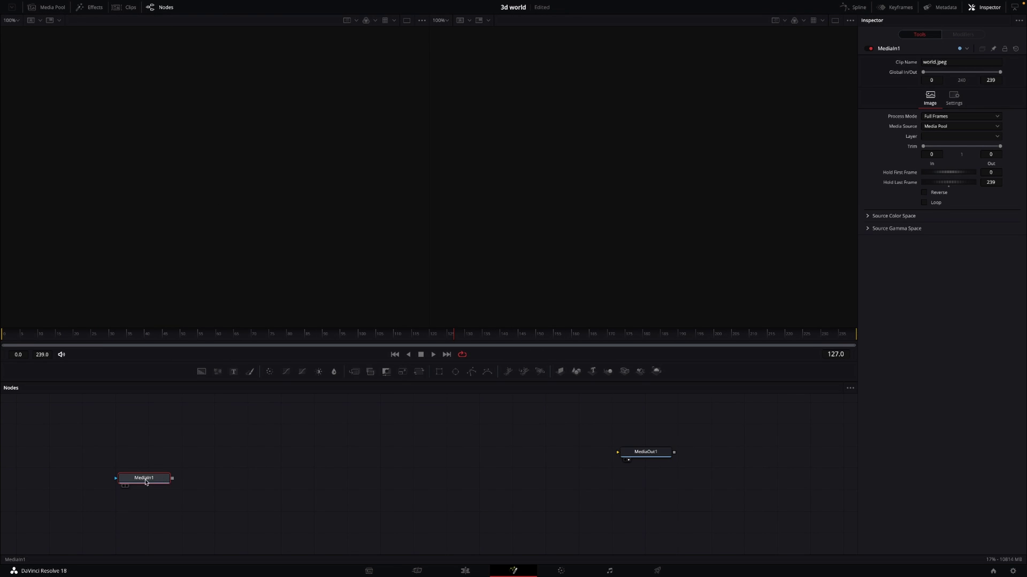
drag(146, 483, 210, 473)
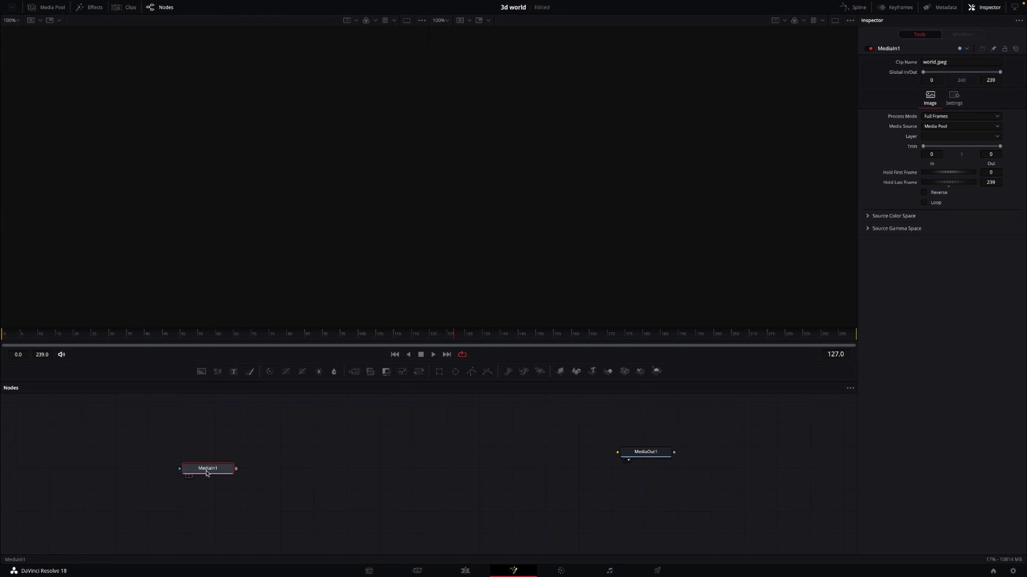
key(1)
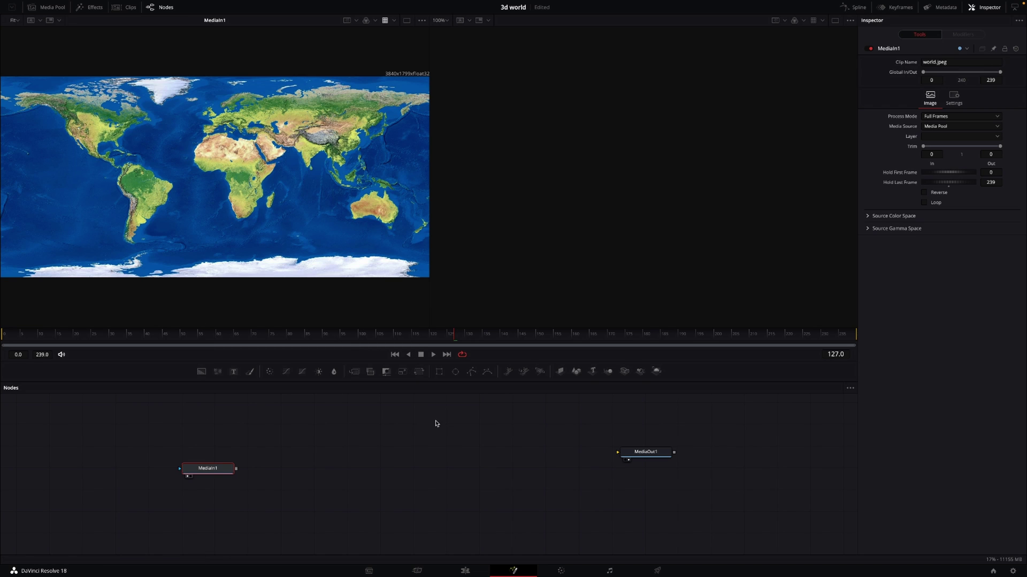
Add Shape3D1 and Renderer3D1 nodes and line them up between MediaIn1 and MediaOut1.
drag(576, 372, 368, 437)
click(365, 438)
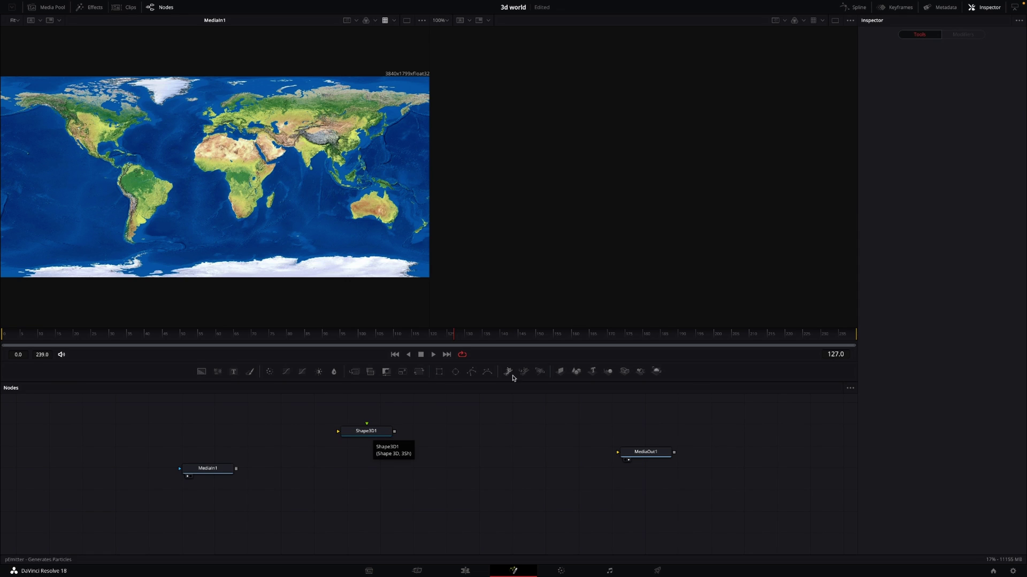
drag(657, 373, 470, 432)
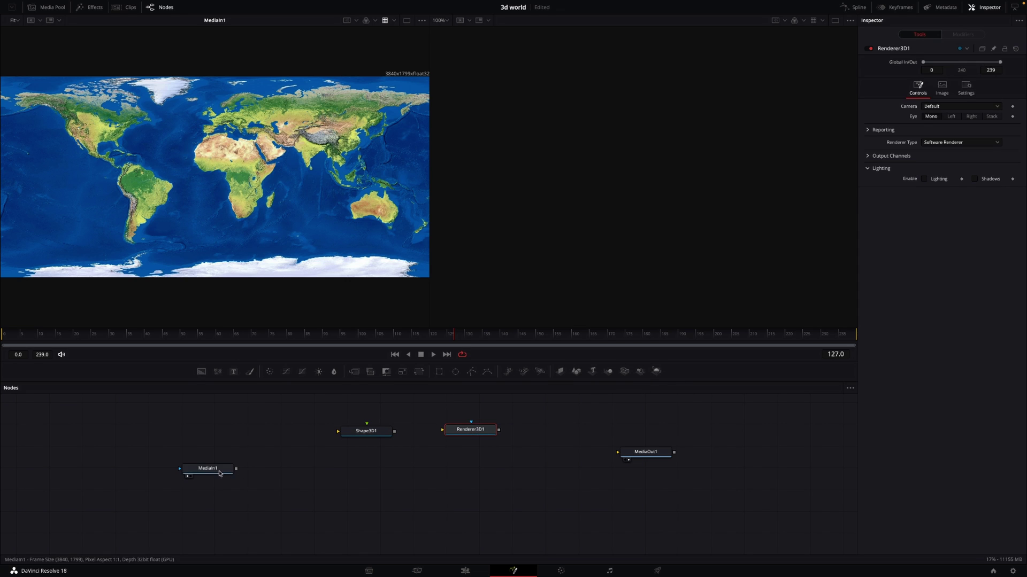
drag(214, 469, 225, 443)
drag(385, 433, 395, 438)
drag(472, 430, 496, 438)
Wire MediaIn1 into Shape3D1 and Shape3D1 into Renderer3D1 toward the output.
mouse_move(207, 442)
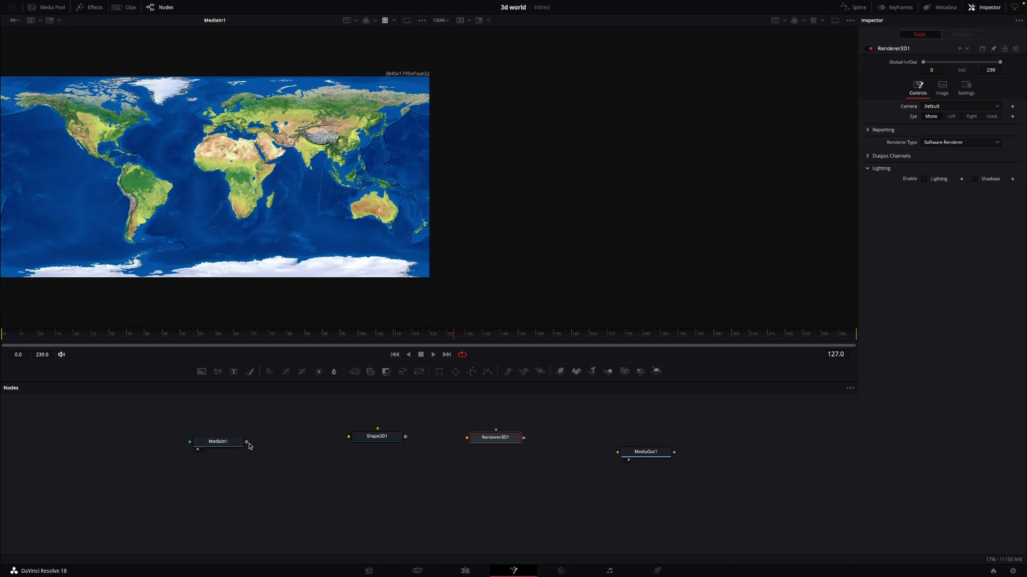
drag(248, 443, 348, 439)
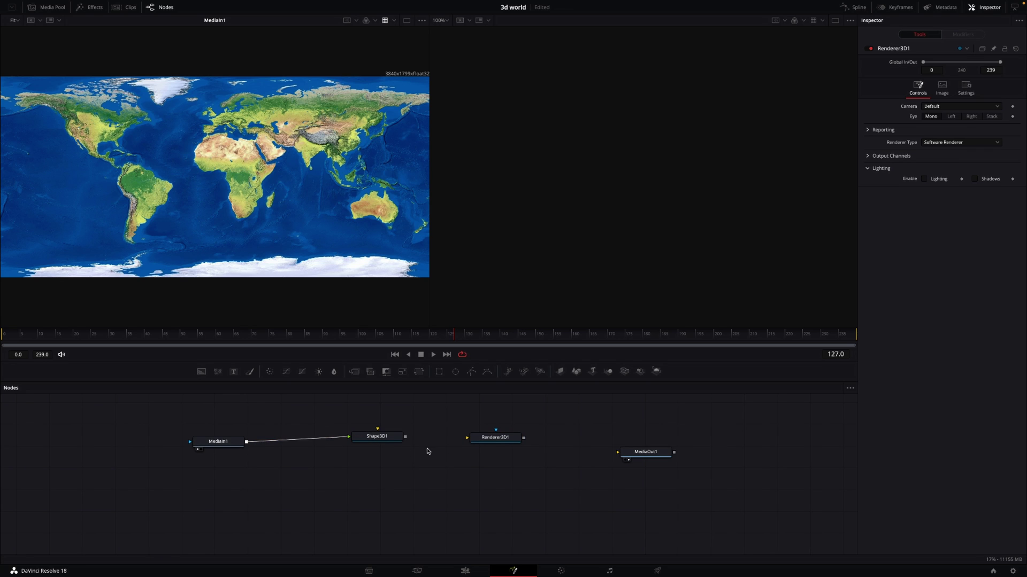
drag(406, 437, 657, 464)
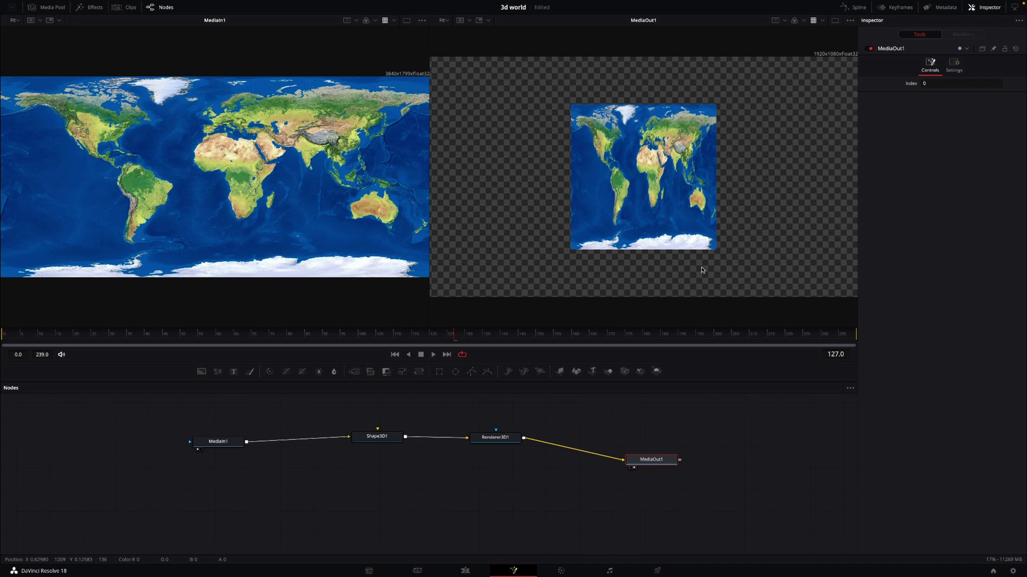
Make Shape3D1 a Sphere, offset it to Y 0.087 and Z -1.16, and rotate it on Y.
click(373, 438)
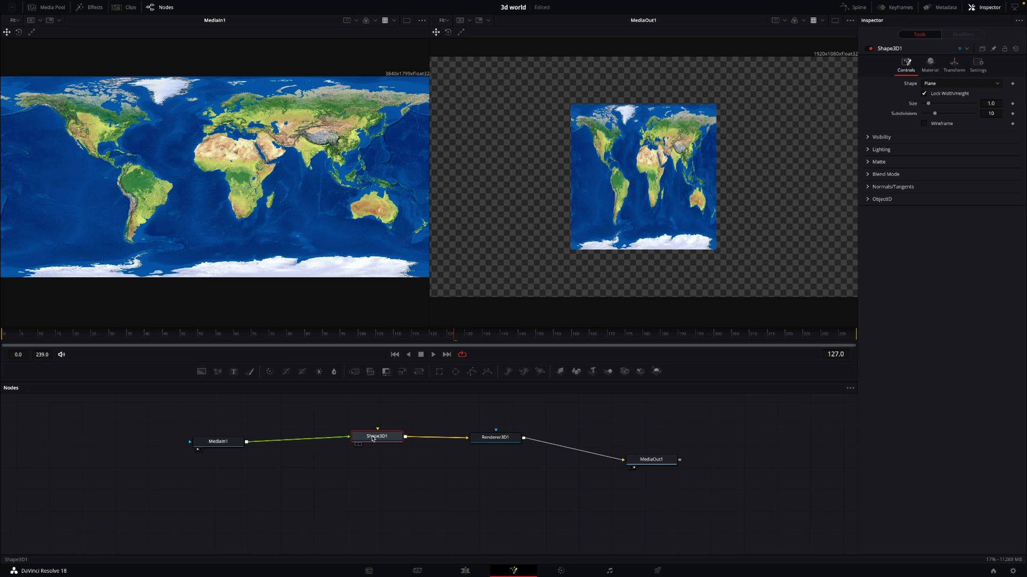
click(940, 84)
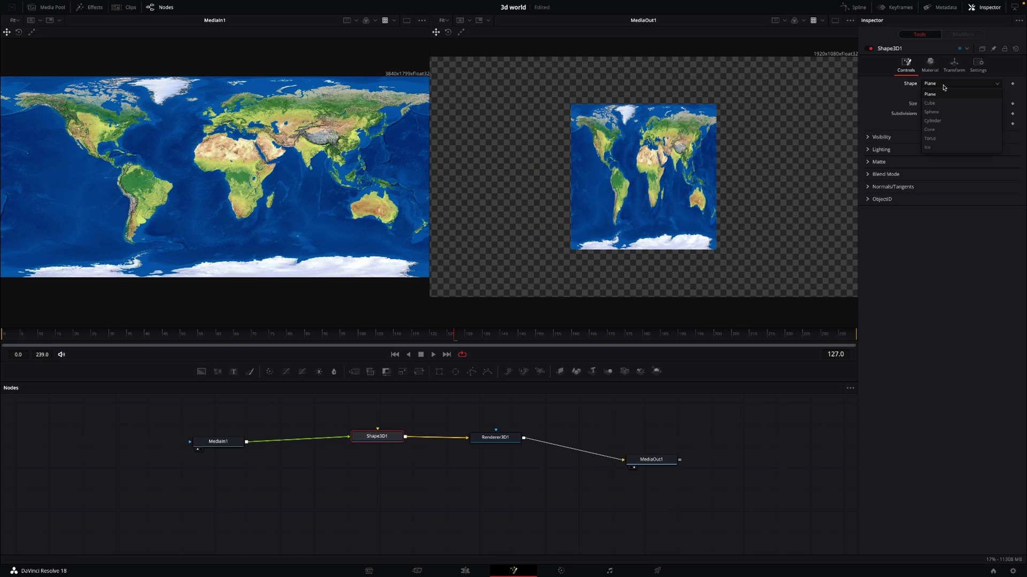
click(932, 112)
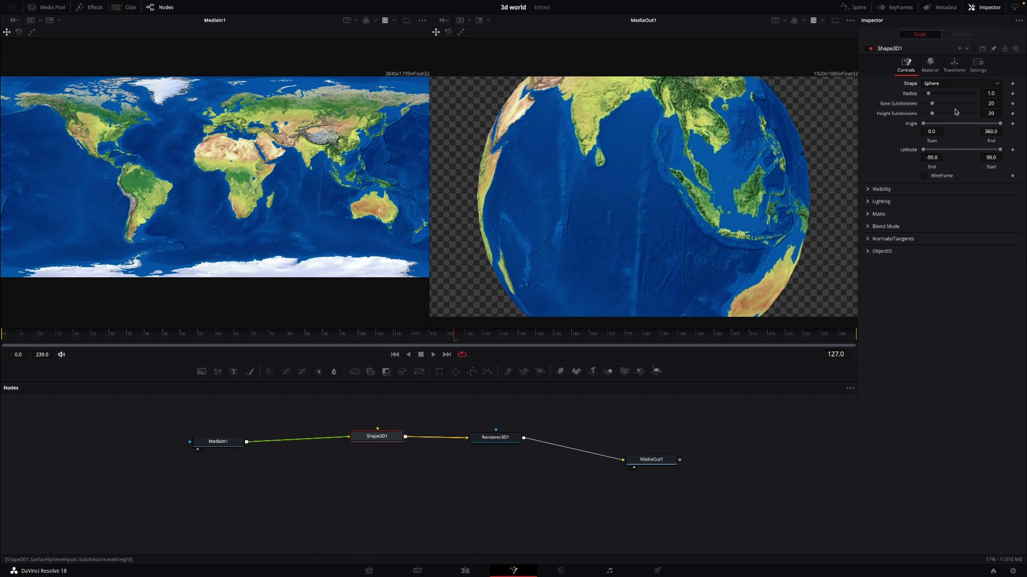
click(949, 67)
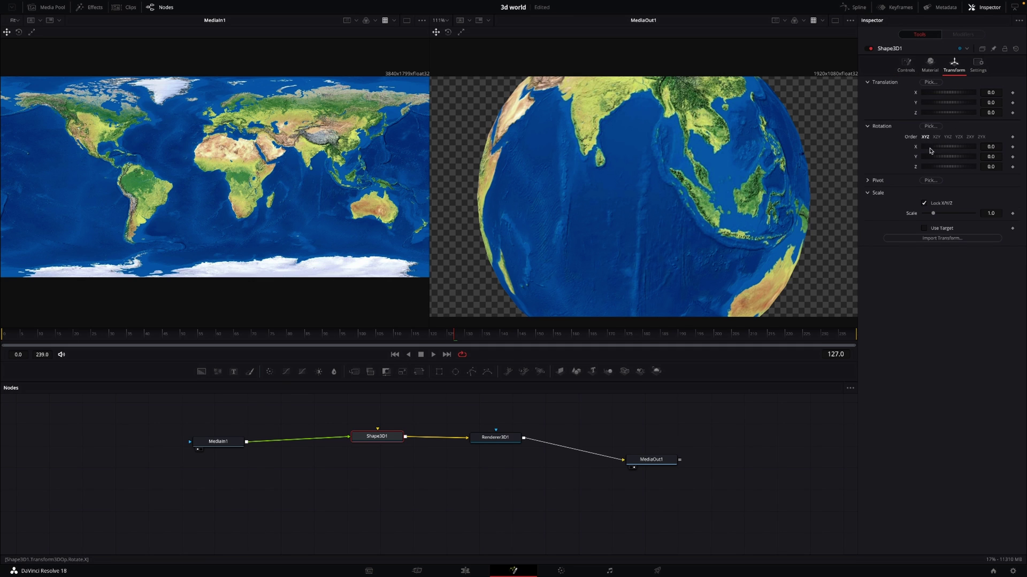
drag(935, 103, 952, 117)
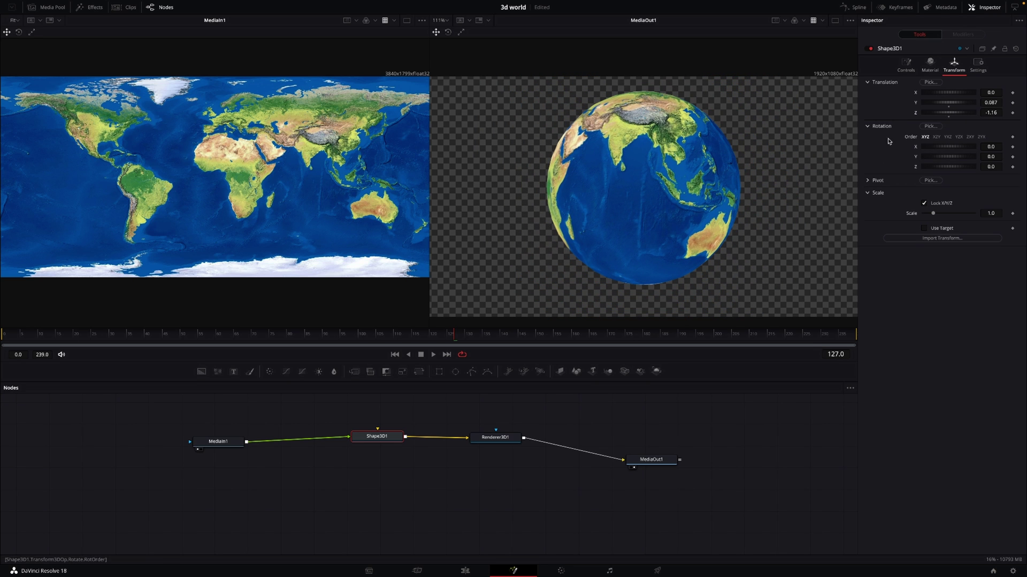
drag(946, 158, 903, 162)
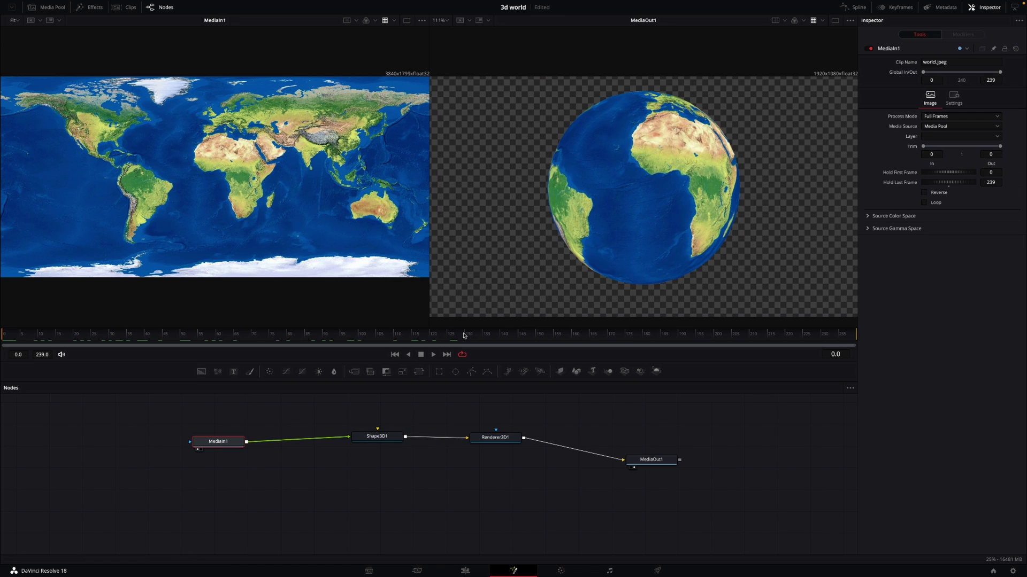
At frame 0, set the globe's Translation Z and Rotation Y to face Africa and keyframe both.
drag(165, 341, 7, 351)
click(383, 441)
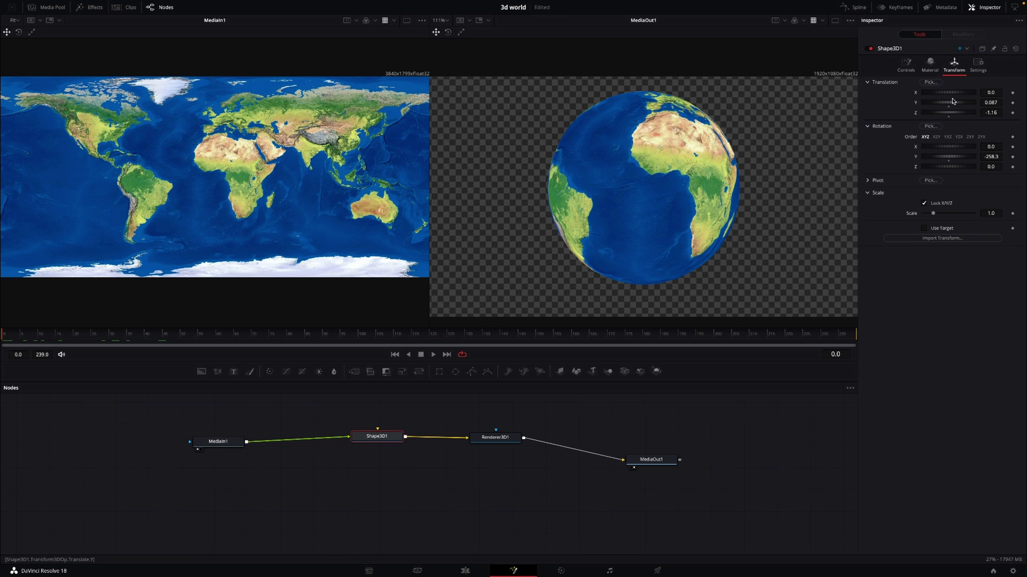
drag(943, 95, 944, 117)
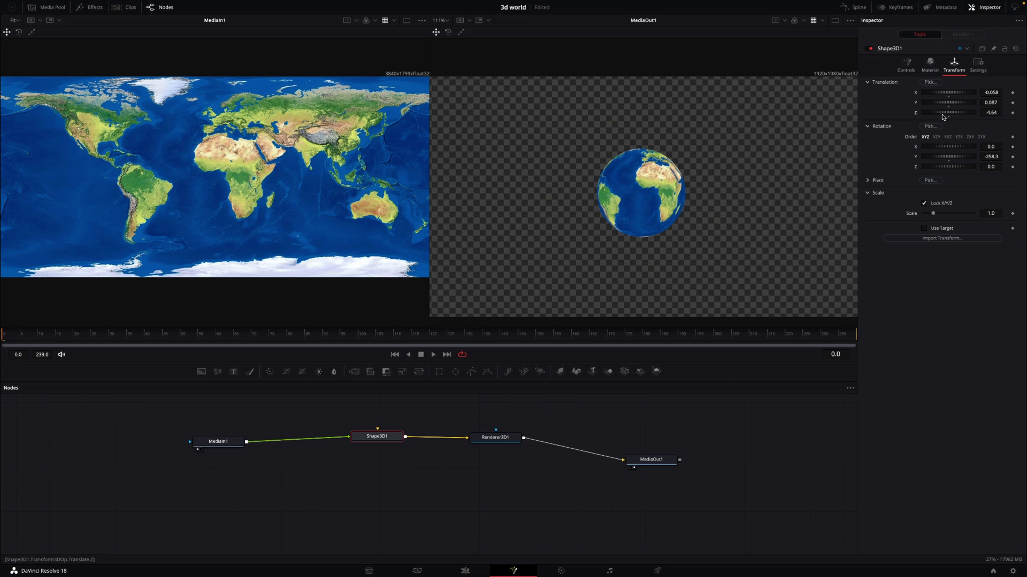
drag(943, 116, 952, 118)
click(1012, 112)
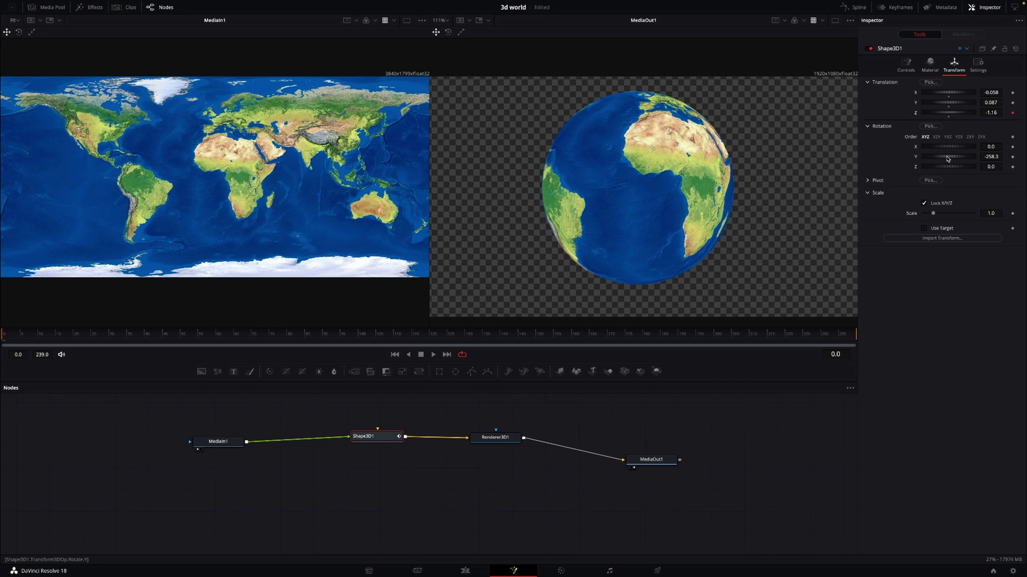
drag(946, 159, 943, 159)
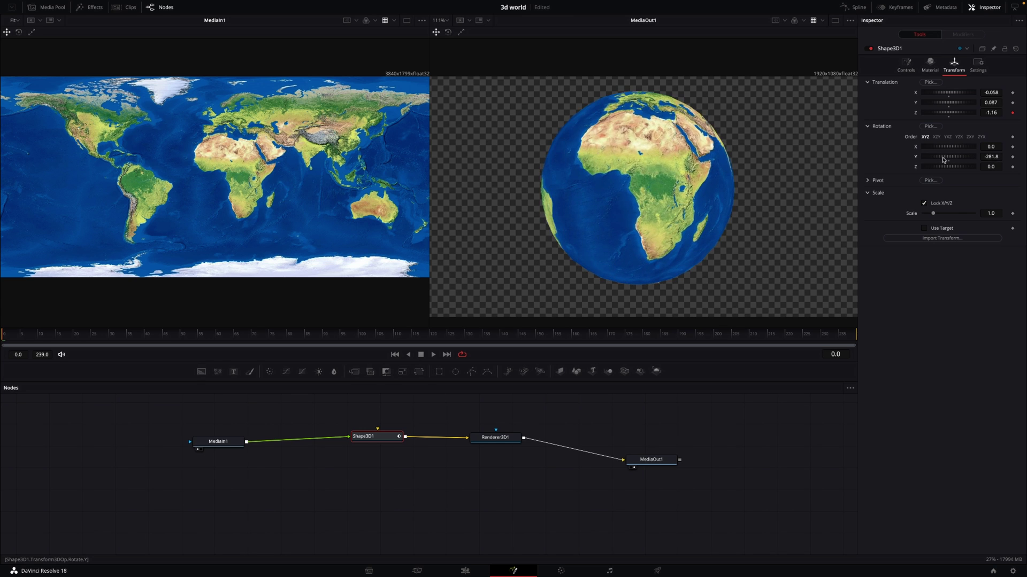
click(1012, 158)
At frame 239, set Rotation Y to -652.2 and Translation Z to -1.45.
drag(7, 334, 797, 337)
drag(943, 159, 890, 177)
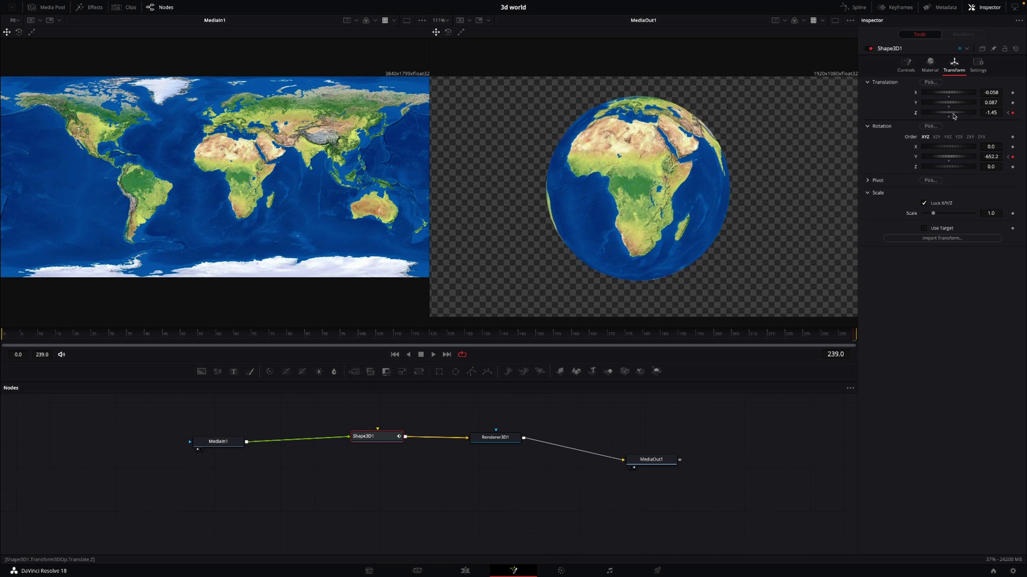
drag(953, 116, 950, 117)
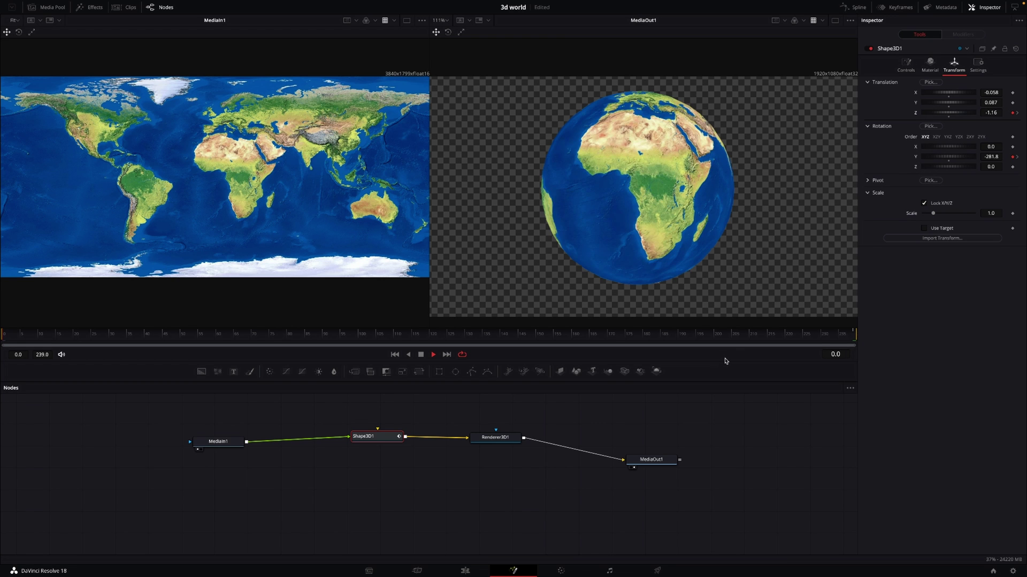
Play the globe animation and stop it near frame 231.
key(space)
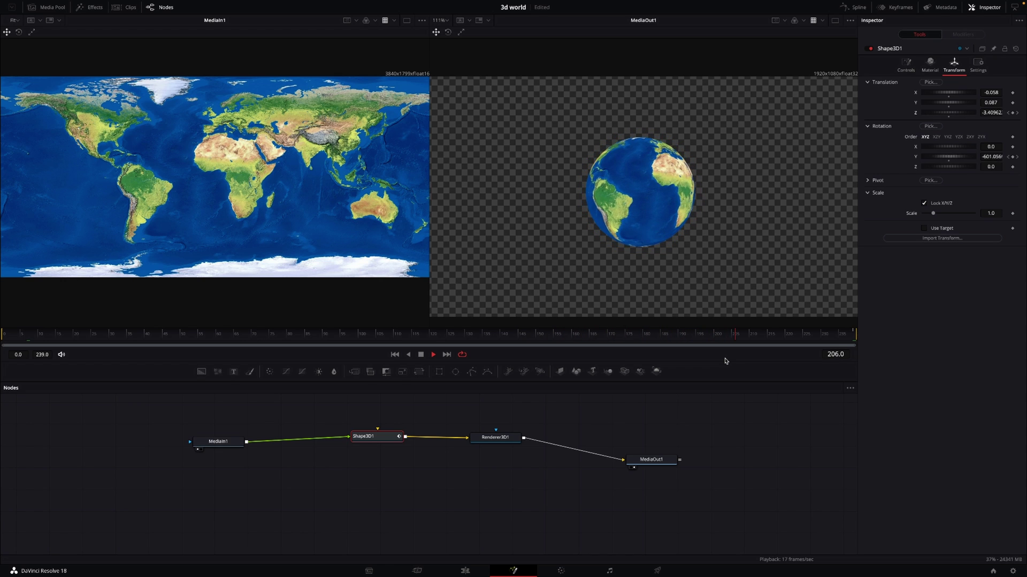
key(space)
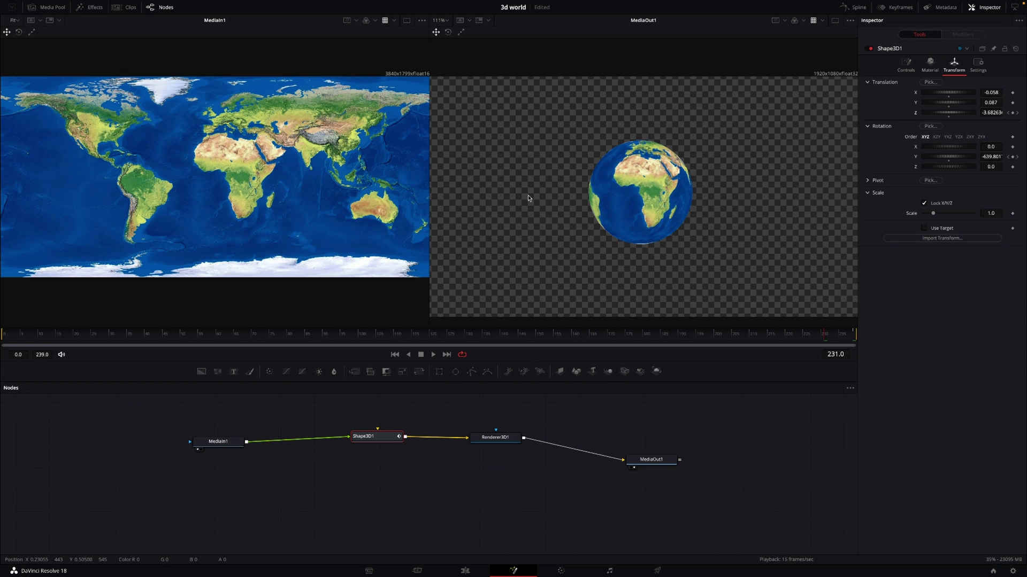
Add the star-field clip from the Media Pool as a MediaIn2 node.
click(49, 9)
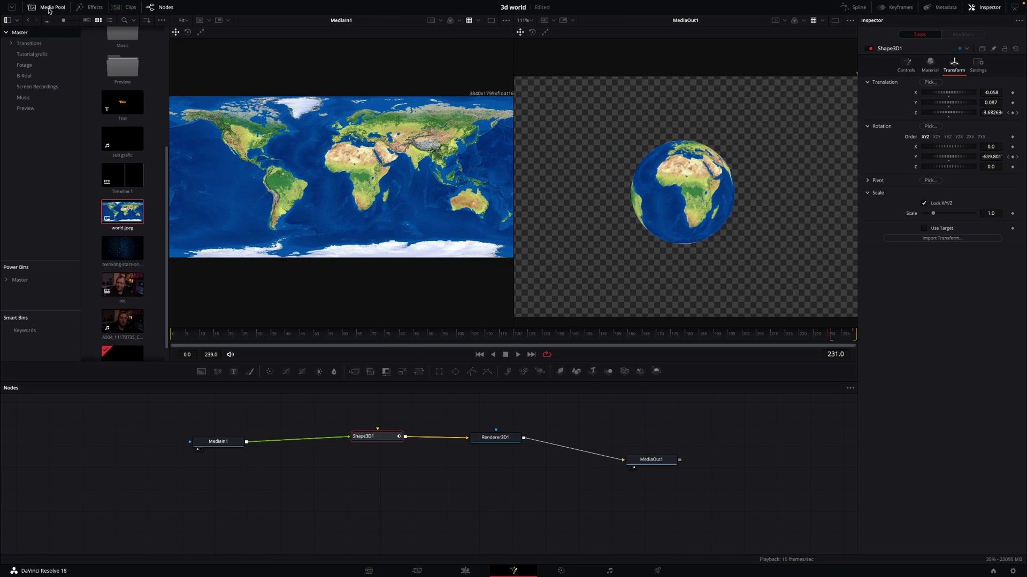
drag(126, 246, 320, 488)
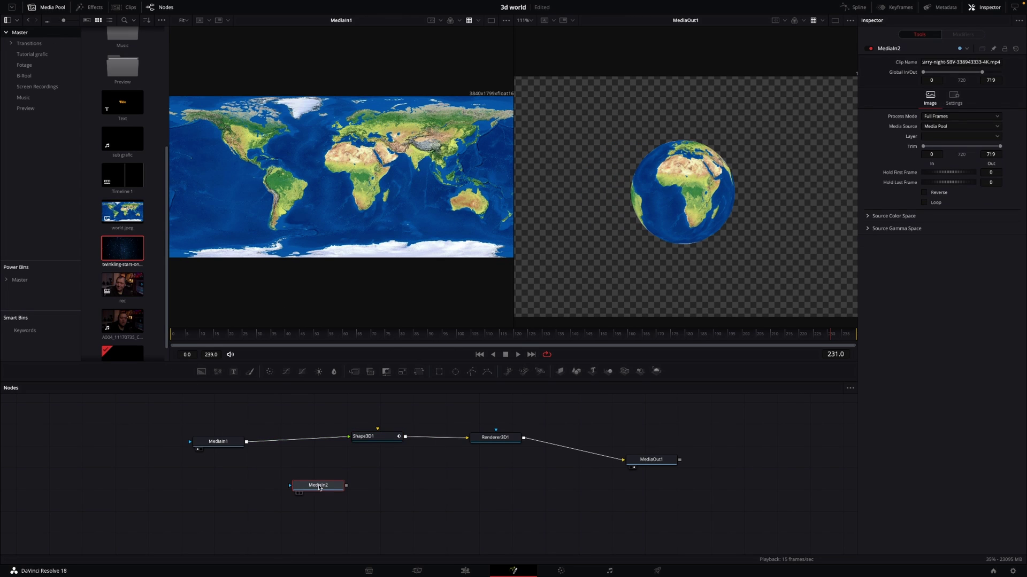
click(58, 9)
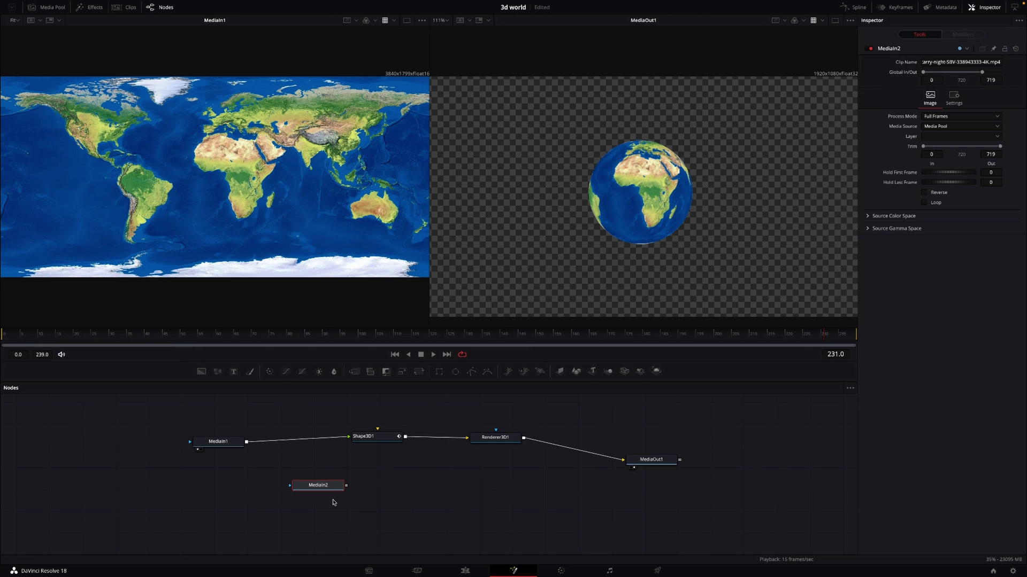
drag(331, 486, 277, 500)
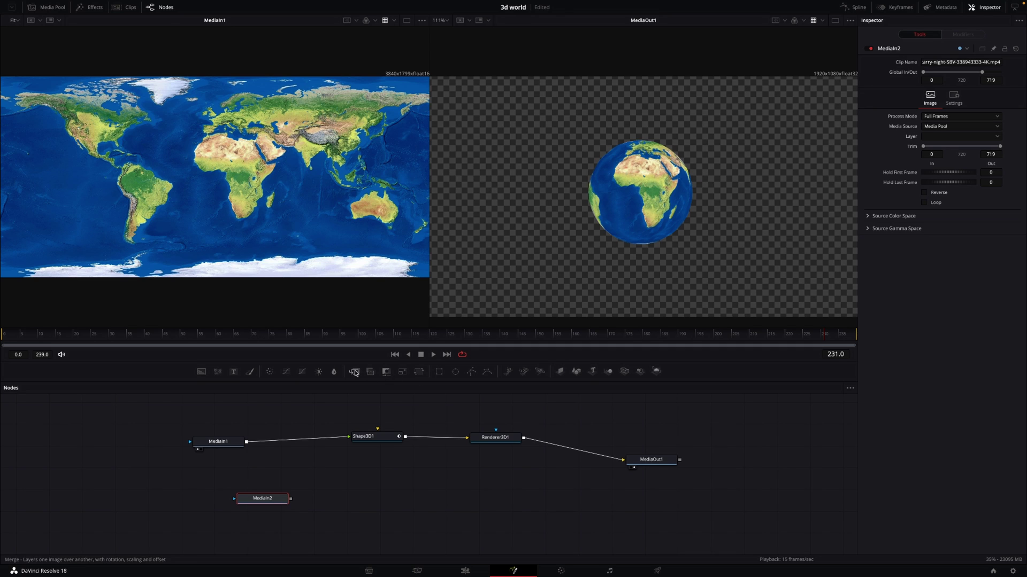
Add a Merge1 node and show the MediaIn2 star field in the viewer.
drag(354, 371, 517, 477)
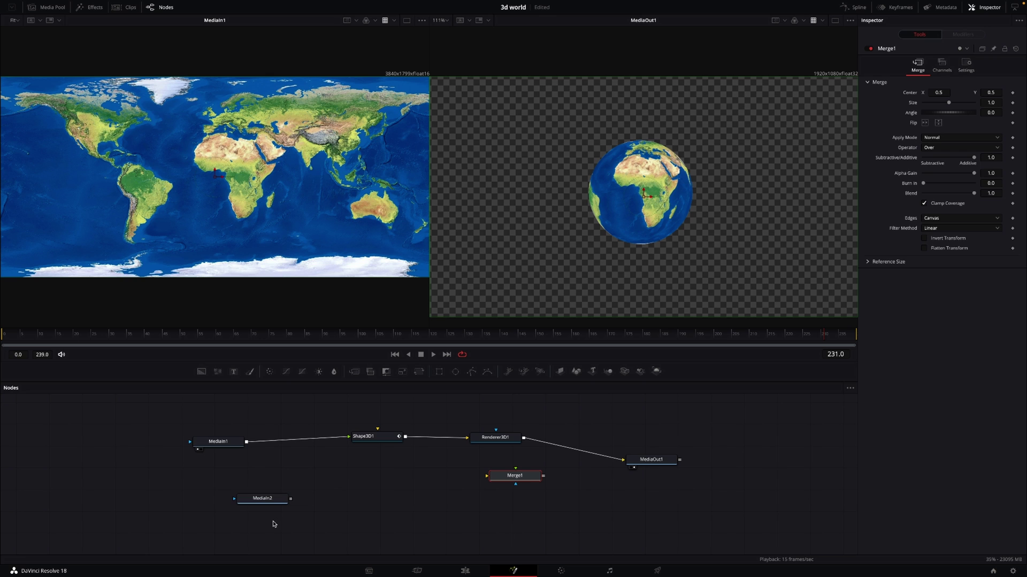
click(266, 502)
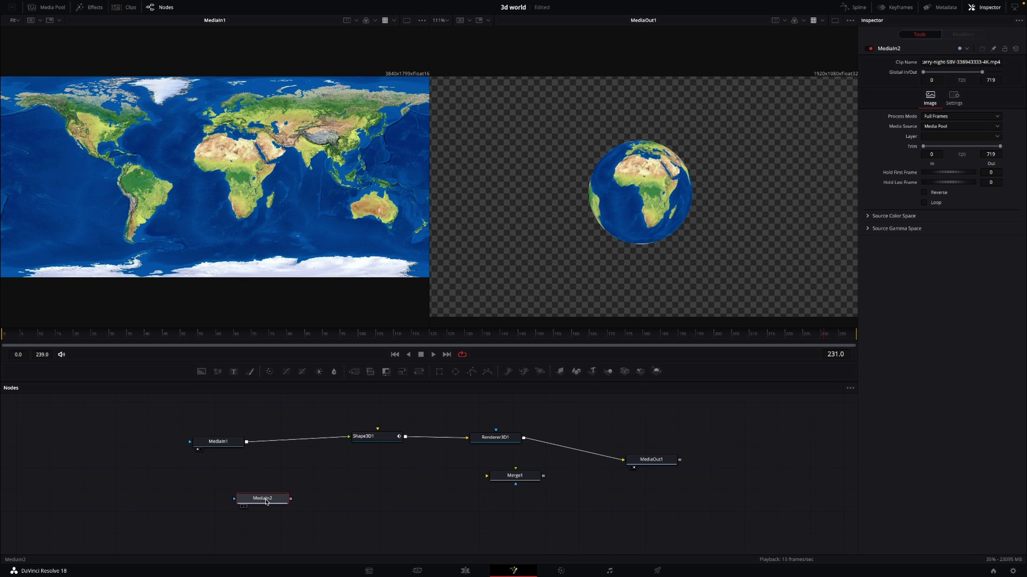
key(1)
key(space)
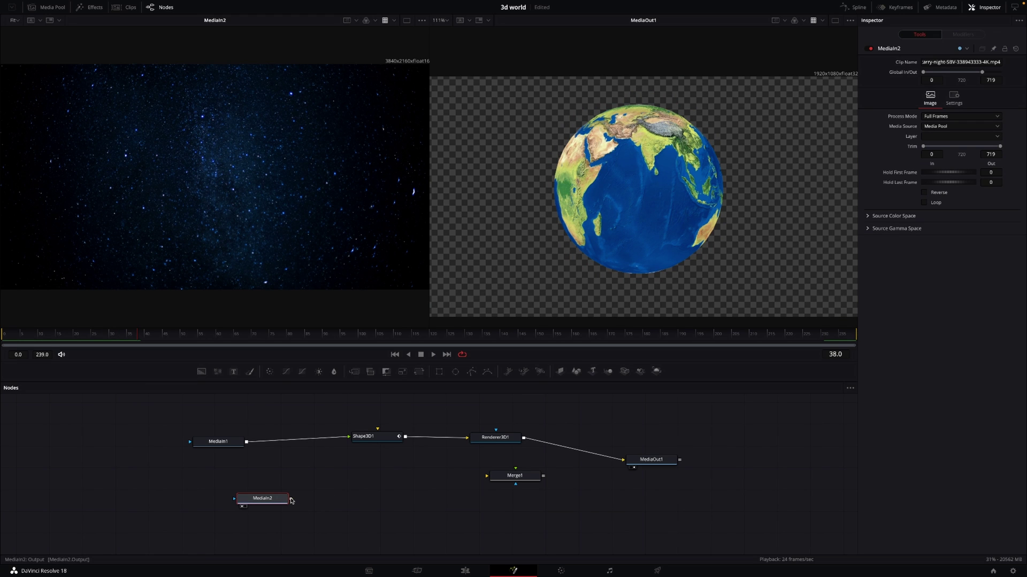
Connect the star field to Merge1's Background and detach Renderer3D1 from MediaOut1.
drag(292, 500, 525, 475)
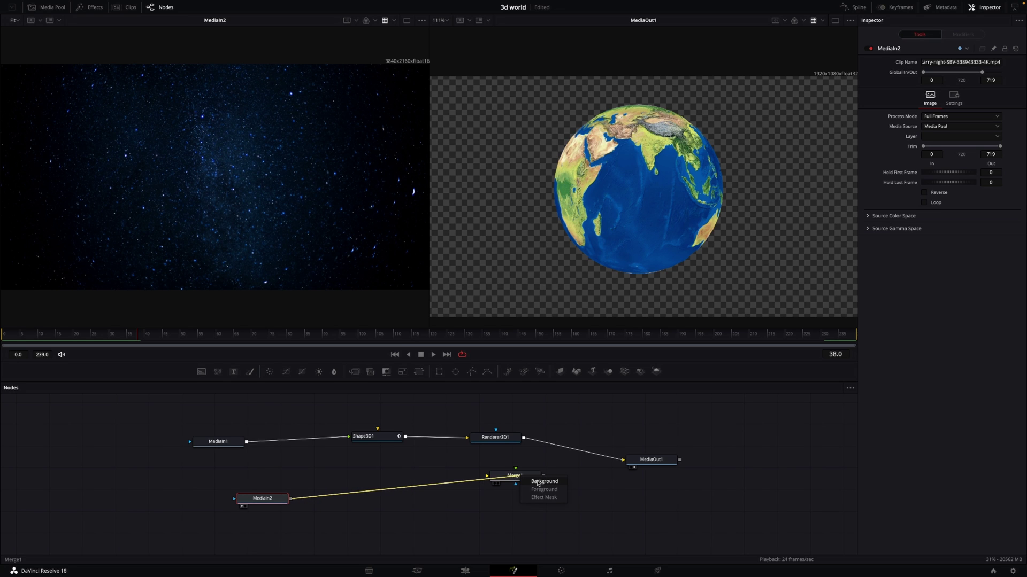
click(539, 482)
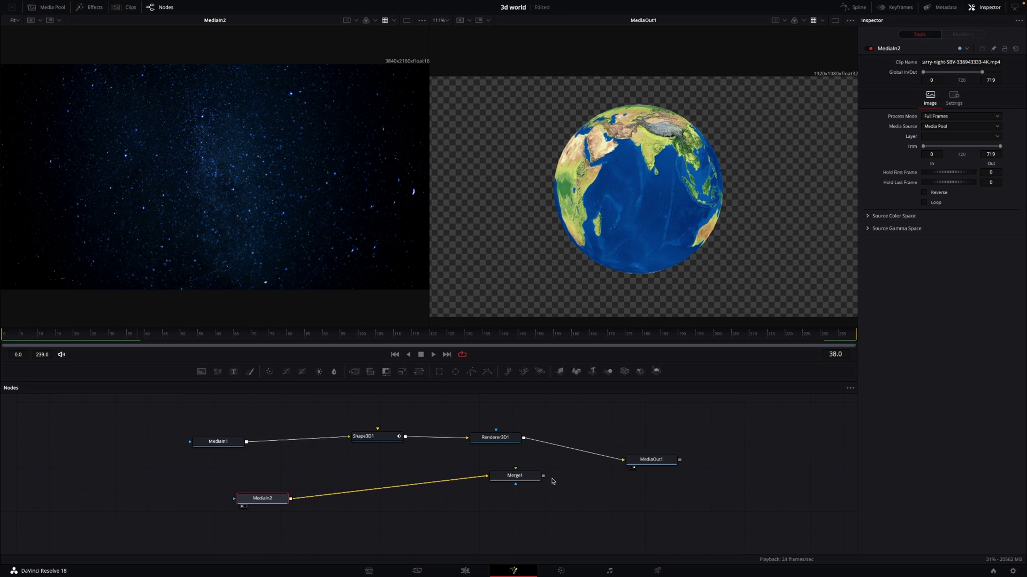
mouse_move(608, 459)
mouse_down()
mouse_move(573, 466)
mouse_move(549, 452)
mouse_move(623, 460)
mouse_up()
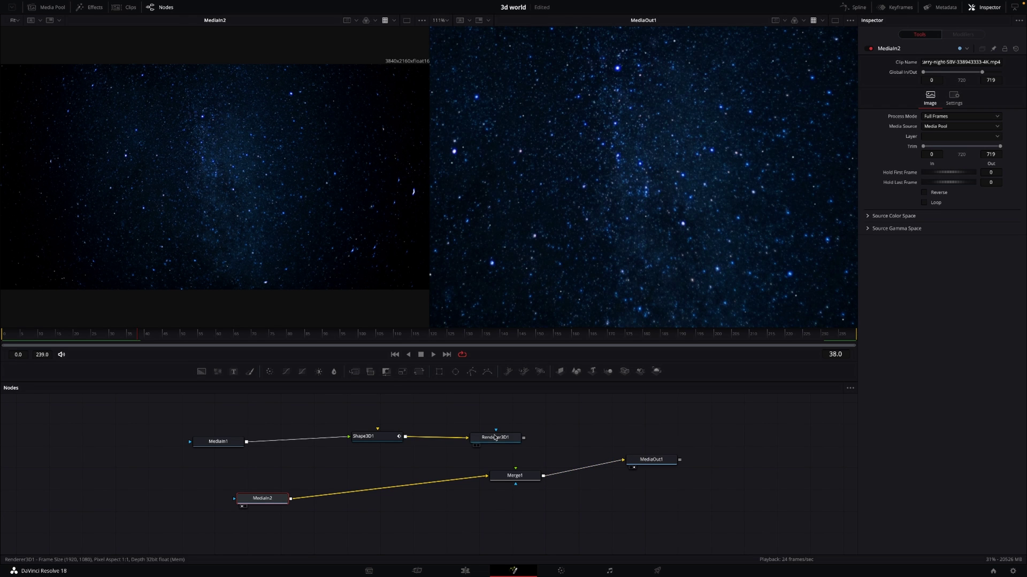
drag(493, 440, 493, 429)
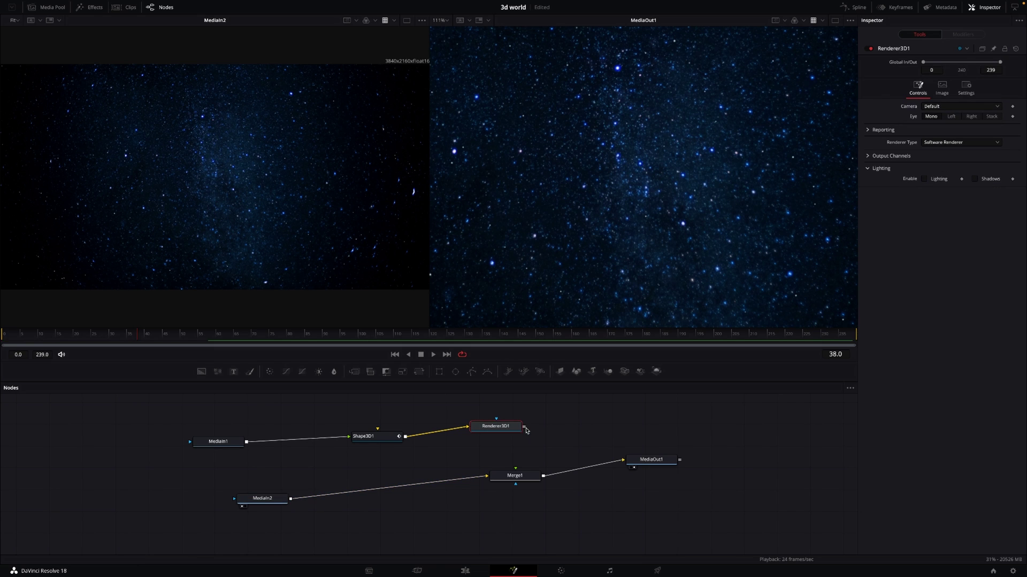
Feed Renderer3D1 into Merge1's Foreground and play back the globe-over-stars composite.
right_click(519, 473)
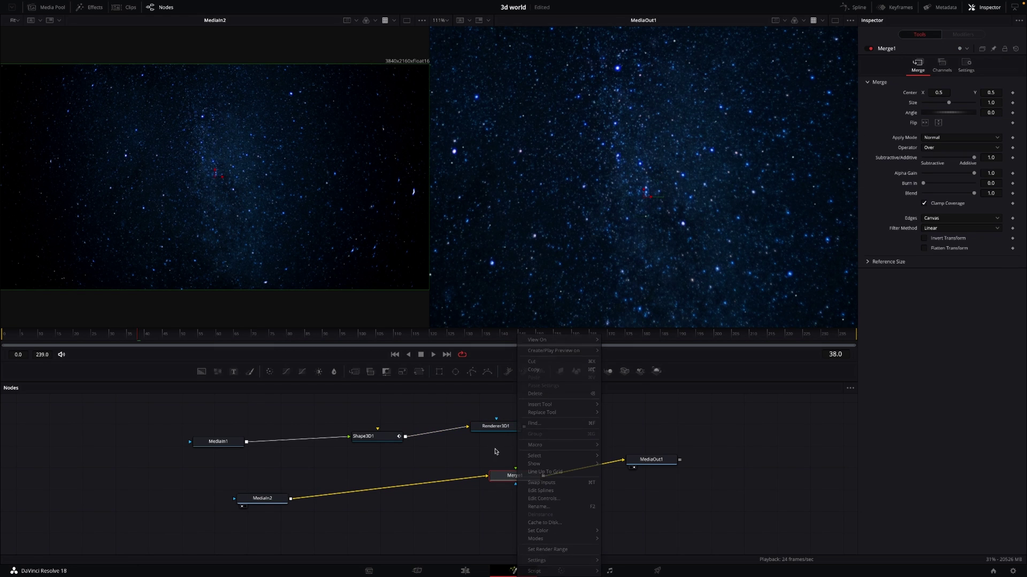
click(522, 431)
drag(524, 427, 529, 481)
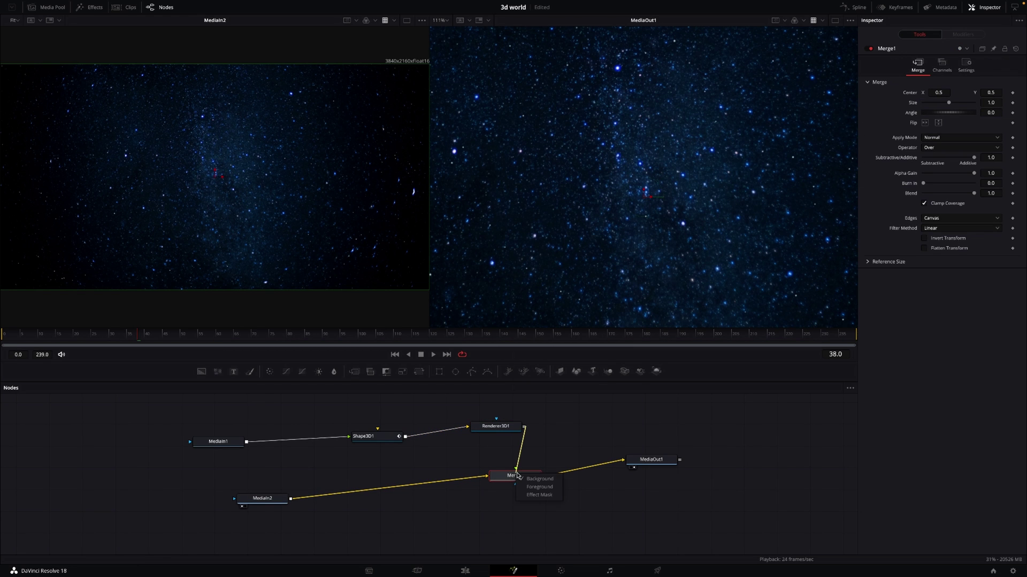
click(540, 486)
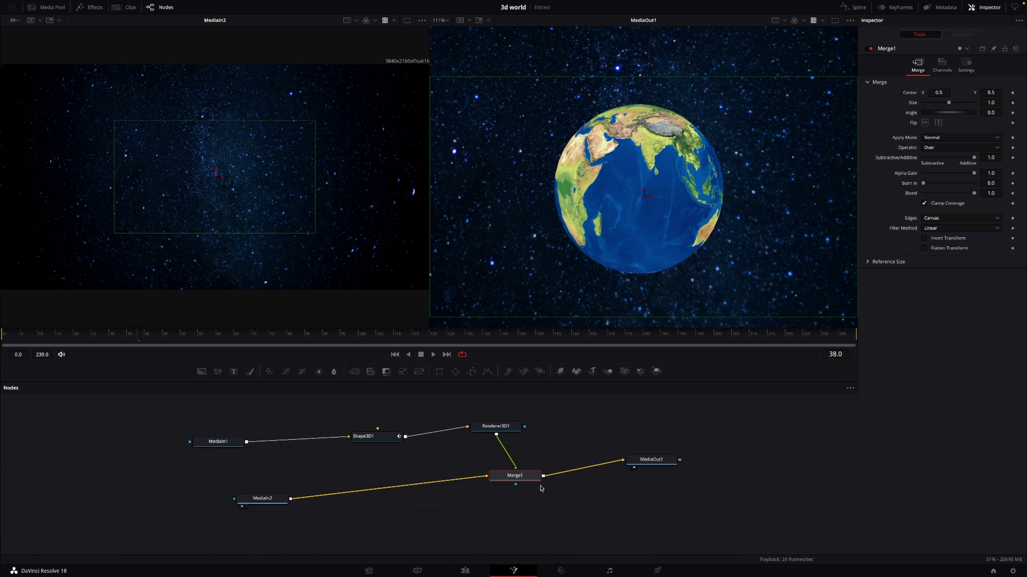
key(space)
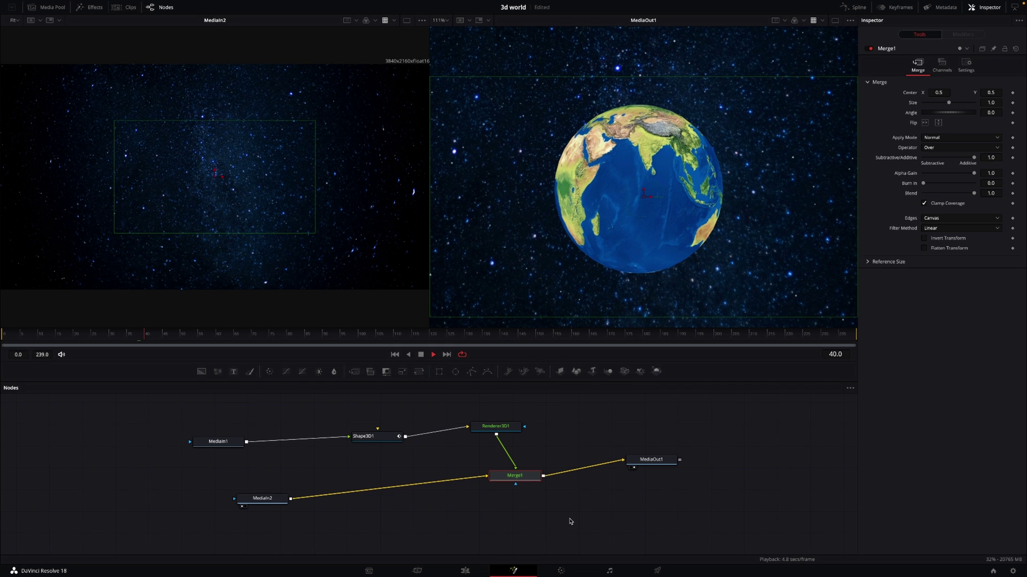
click(567, 425)
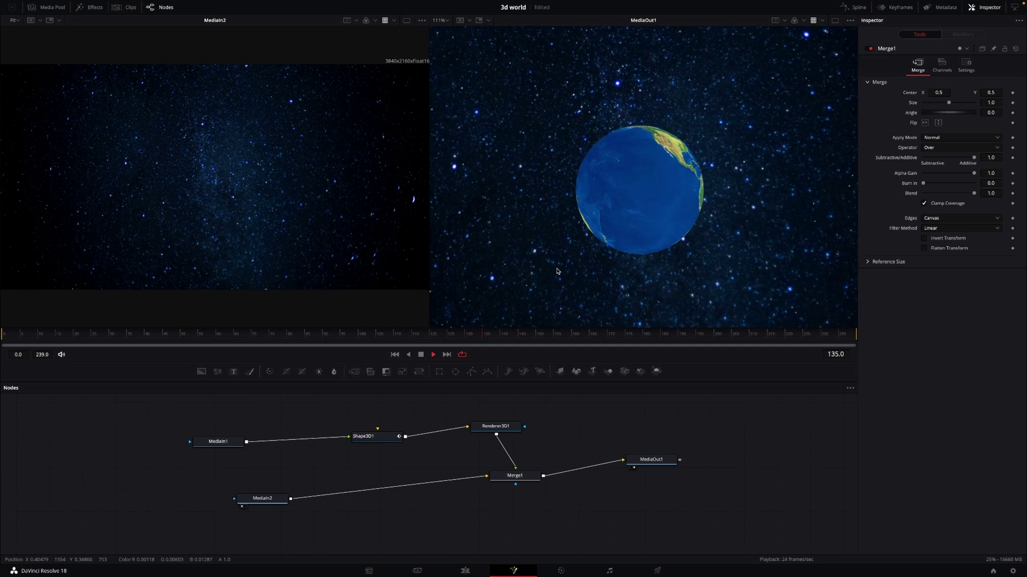
Move Merge1 down-left and open the Select Tool dialog with Shift+Space.
scroll(557, 270, down, 3)
scroll(559, 262, up, 2)
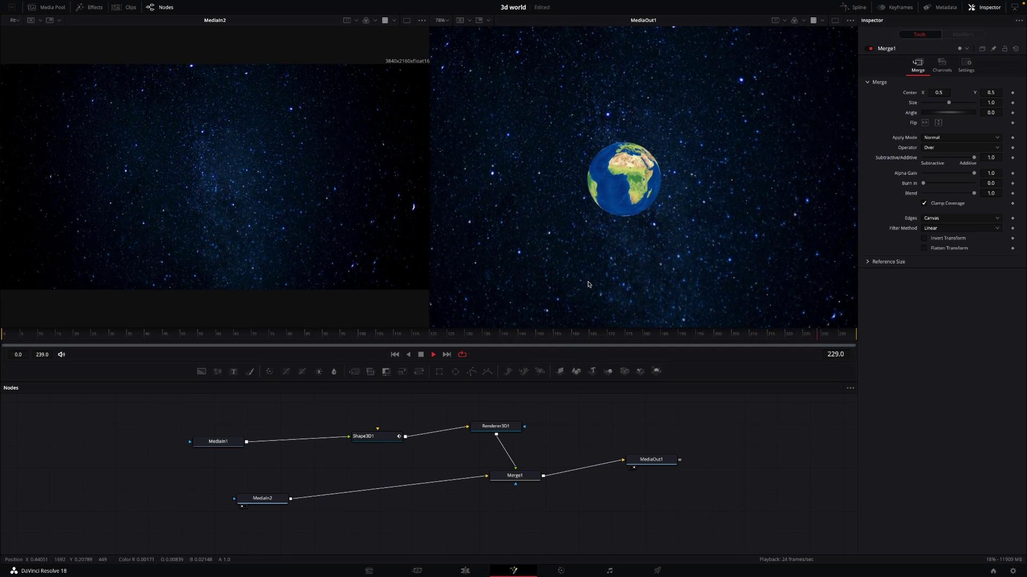
scroll(588, 284, up, 2)
scroll(588, 283, down, 3)
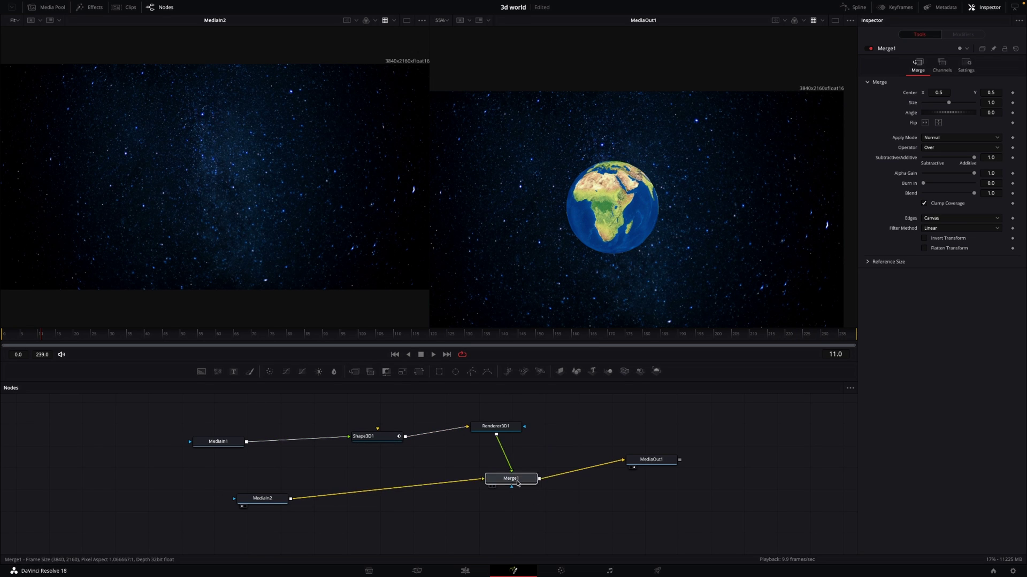
drag(514, 476, 503, 485)
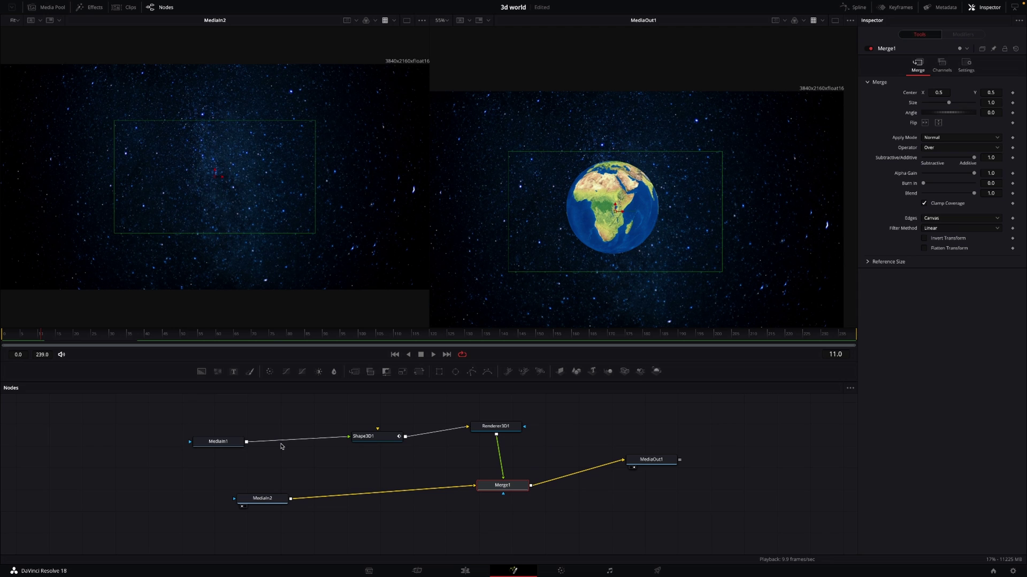
key(shift+space)
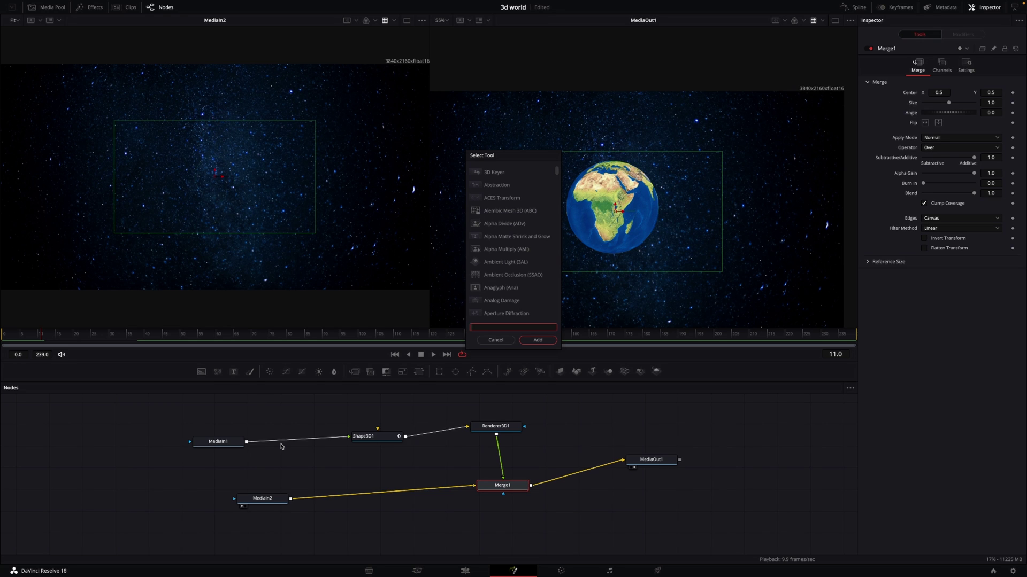
Add a Glow node via search, then pull Glow1 out of the Merge1–MediaOut1 link.
text(glo)
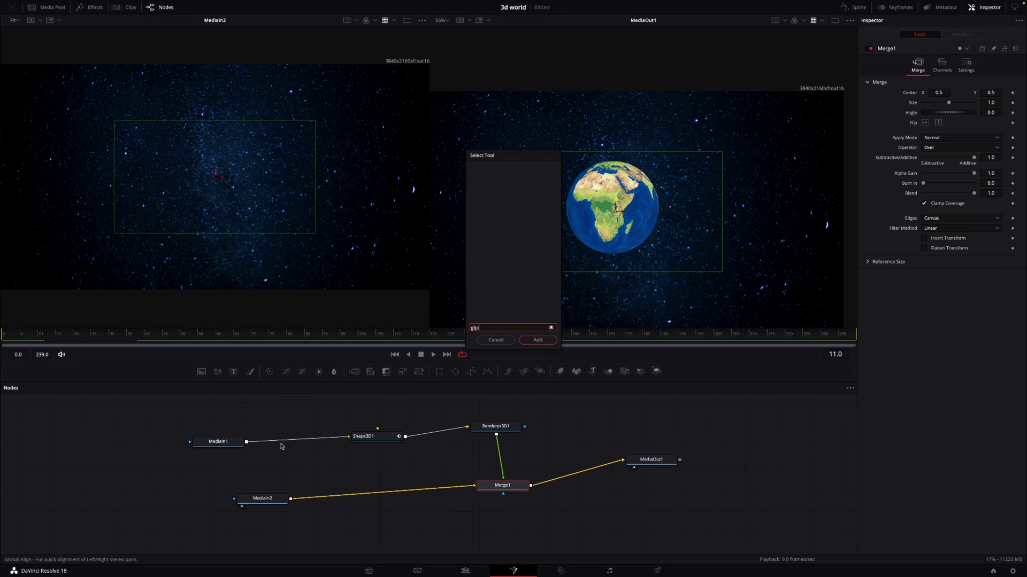
key(BackSpace)
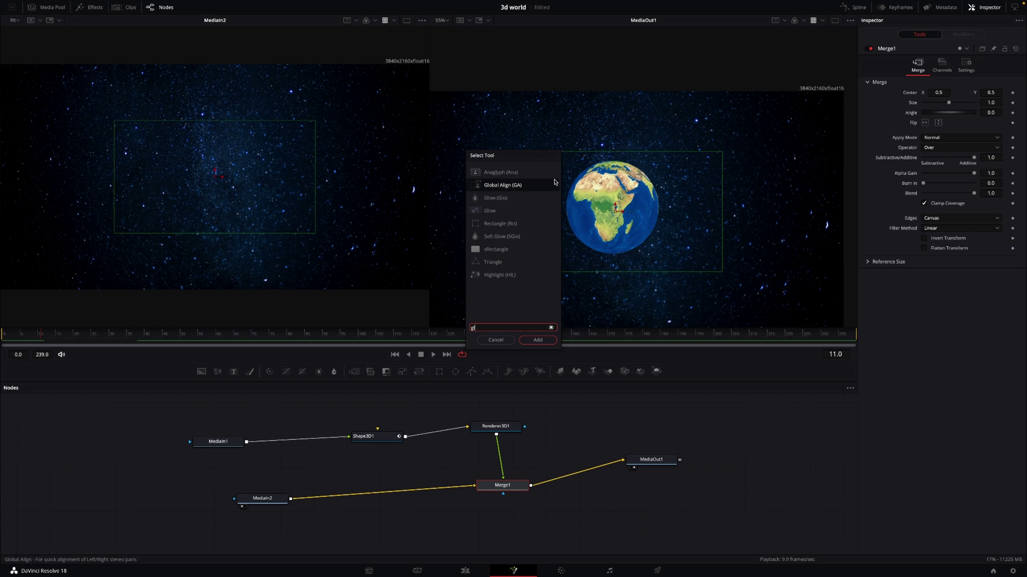
text(ow)
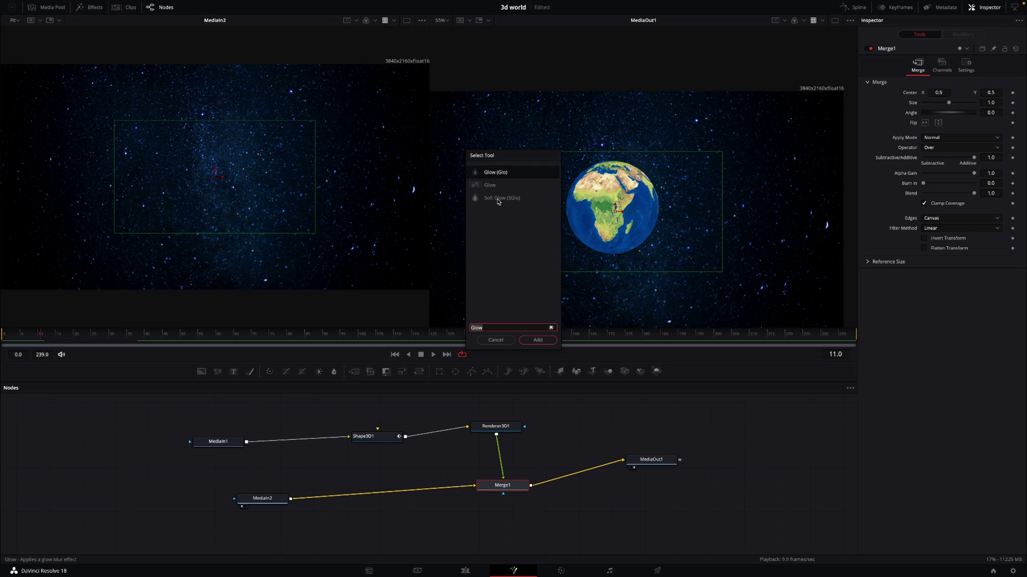
click(537, 341)
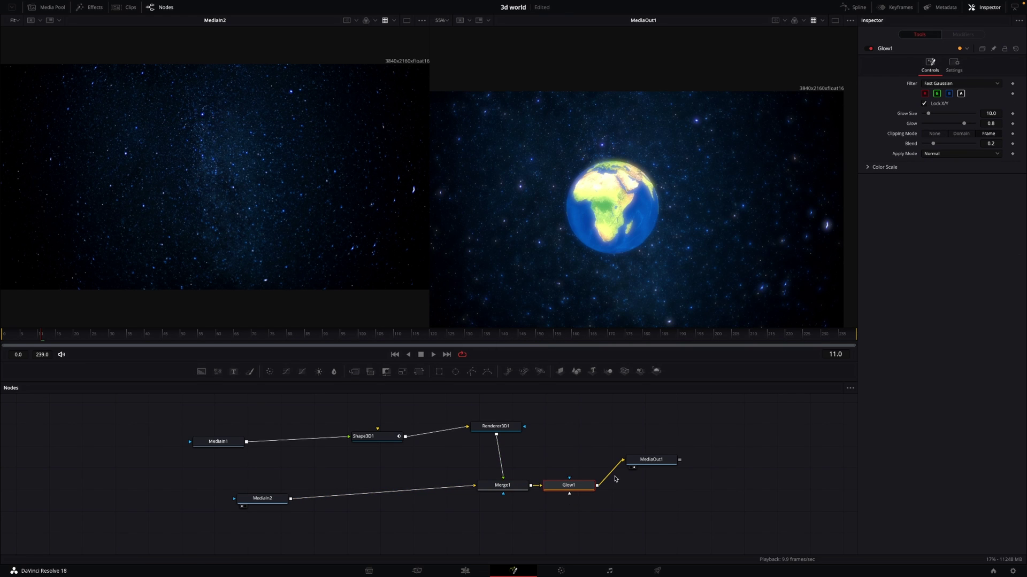
drag(645, 461, 681, 467)
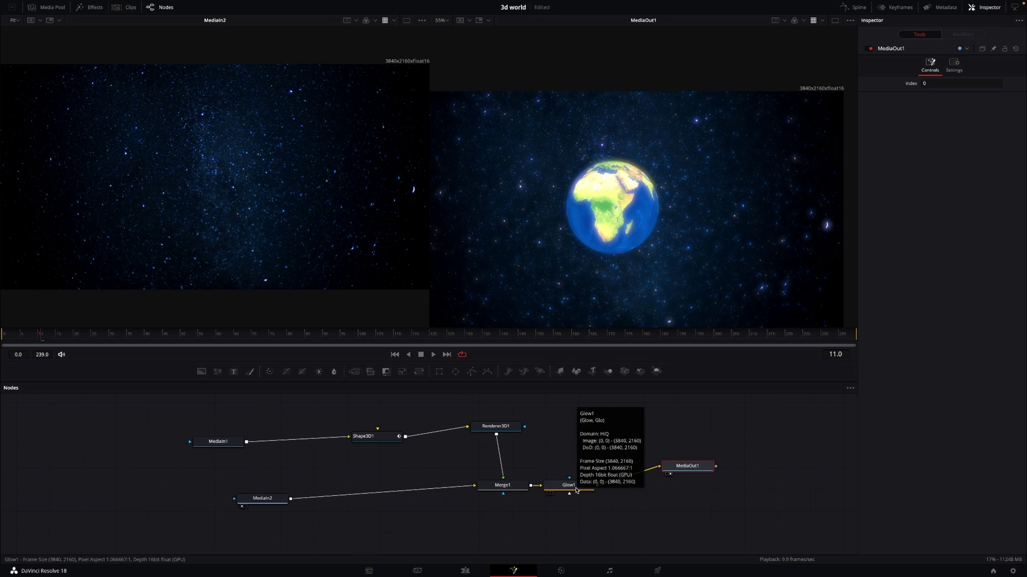
drag(576, 491, 298, 443)
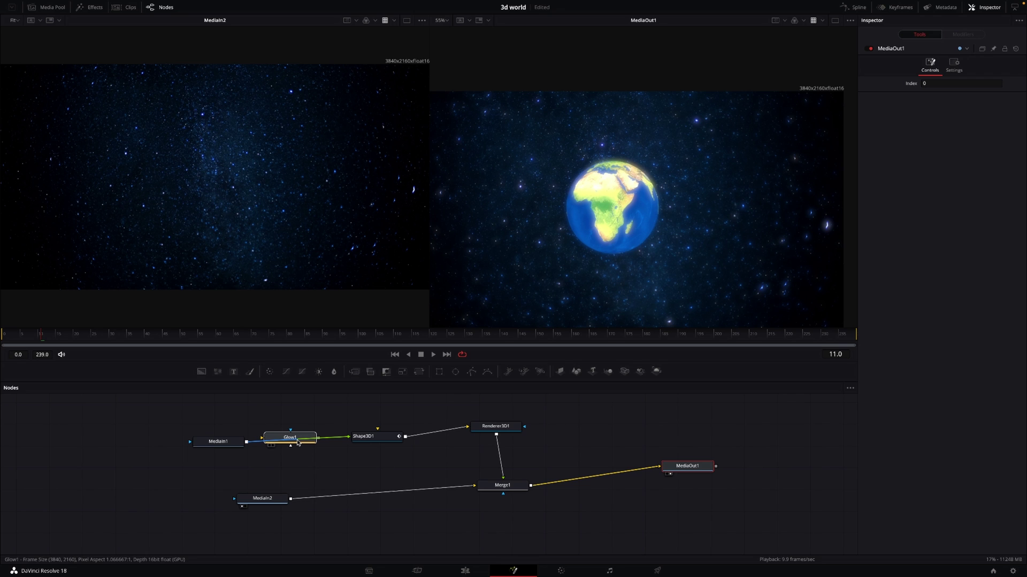
Insert Glow1 between MediaIn1 and Shape3D1 with glow size 18.1 and colour scales 1.323/0.772/1.15.
drag(298, 442, 297, 442)
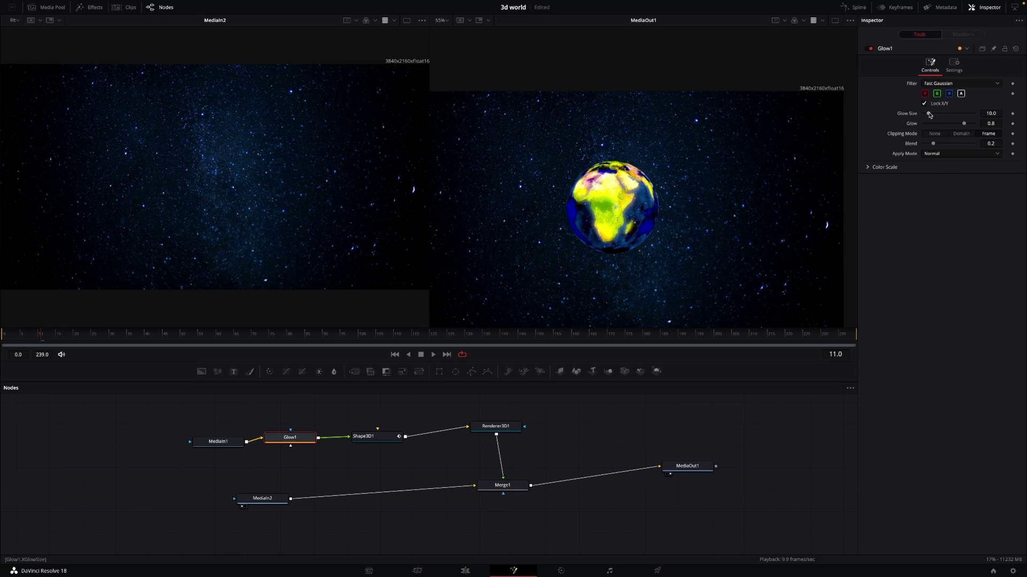
drag(929, 115, 945, 144)
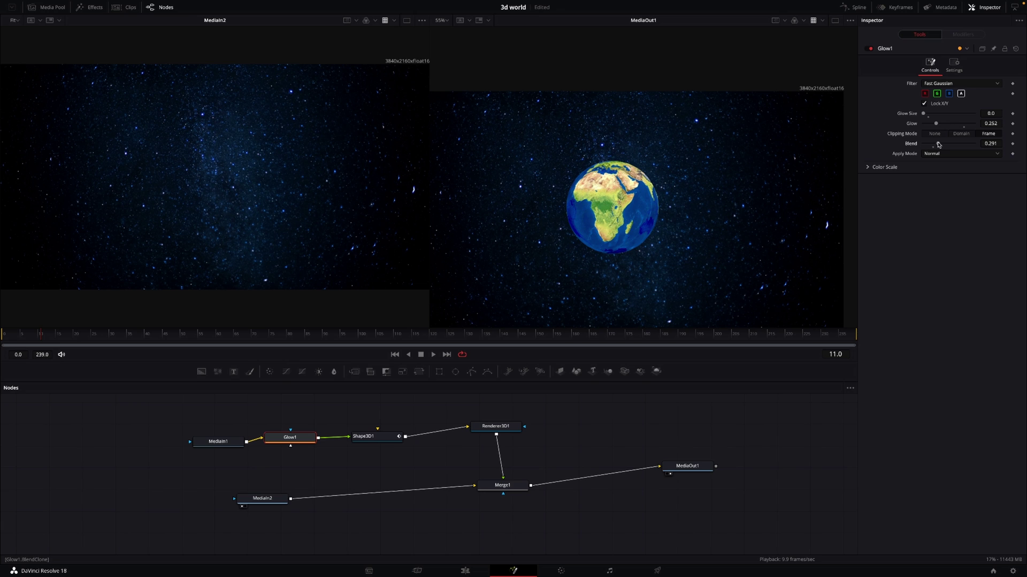
click(869, 167)
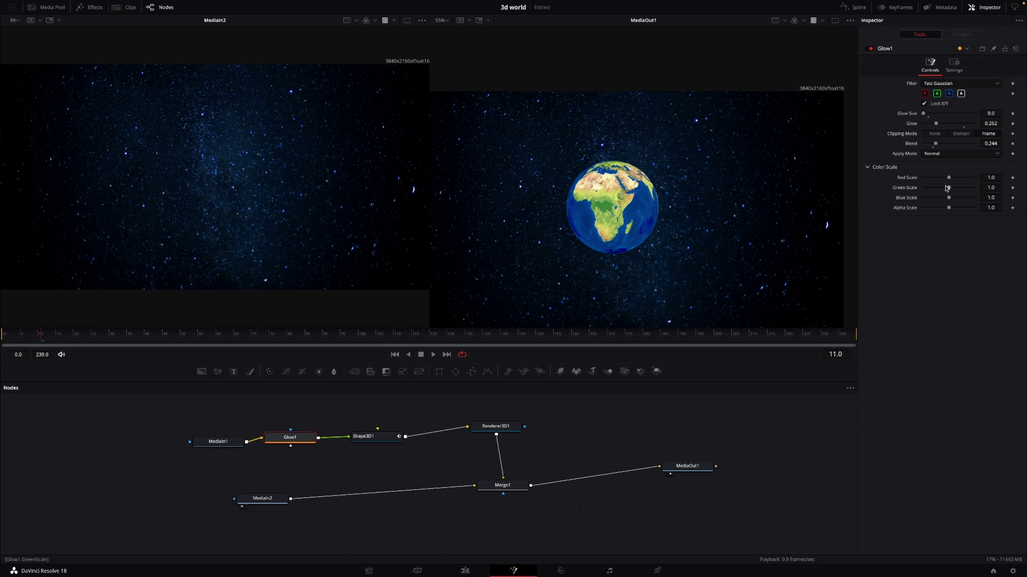
mouse_move(947, 188)
mouse_down()
mouse_move(958, 189)
mouse_move(933, 186)
mouse_move(957, 178)
mouse_up()
drag(950, 199, 954, 199)
drag(927, 115, 933, 115)
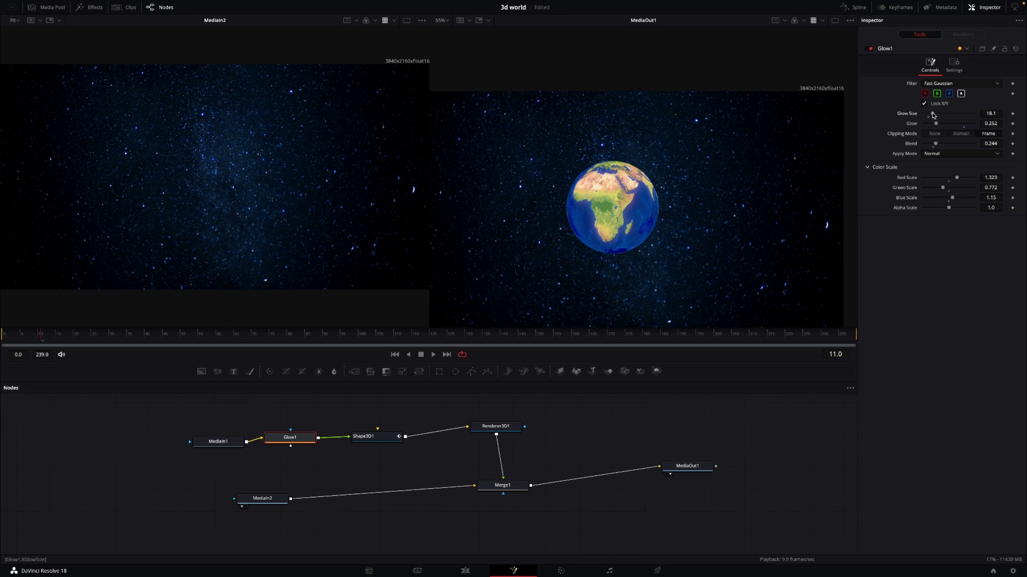